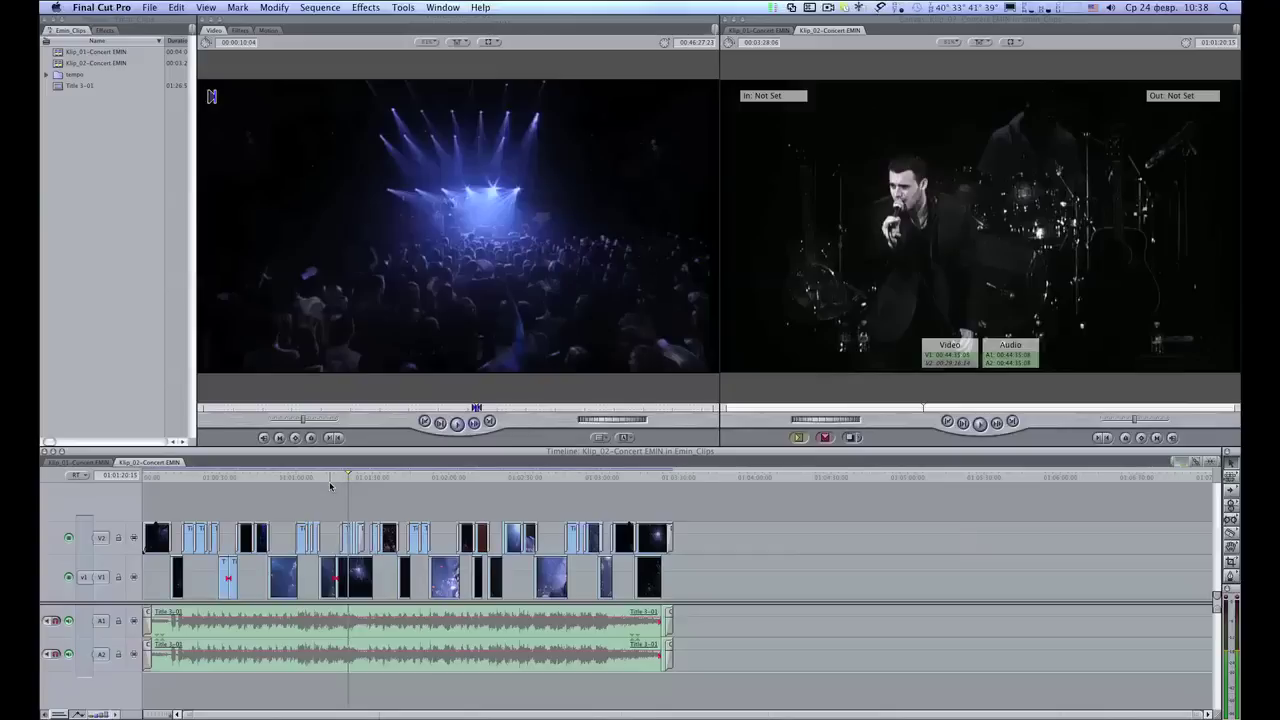
Examine the Klip_02 concert sequence at several playhead positions, viewing its clips and transitions both close up and in full.
left_click(279, 471)
left_click_drag(279, 471, 249, 476)
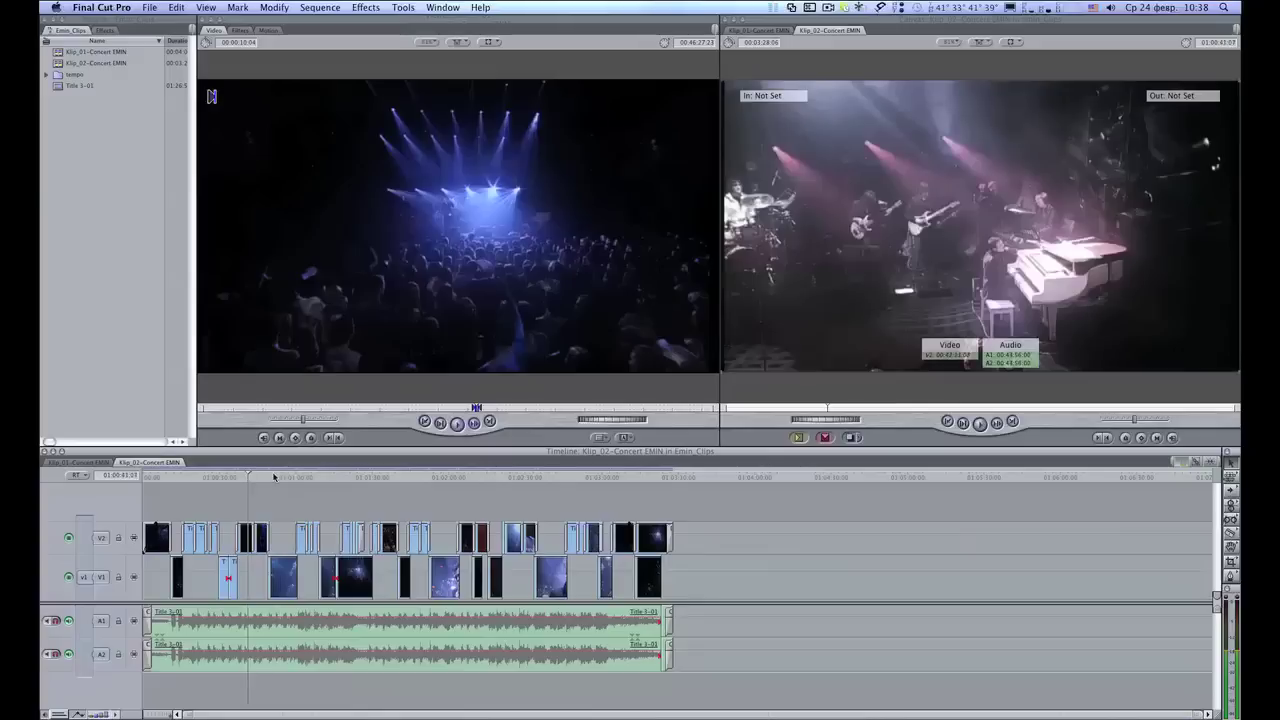
left_click(274, 477)
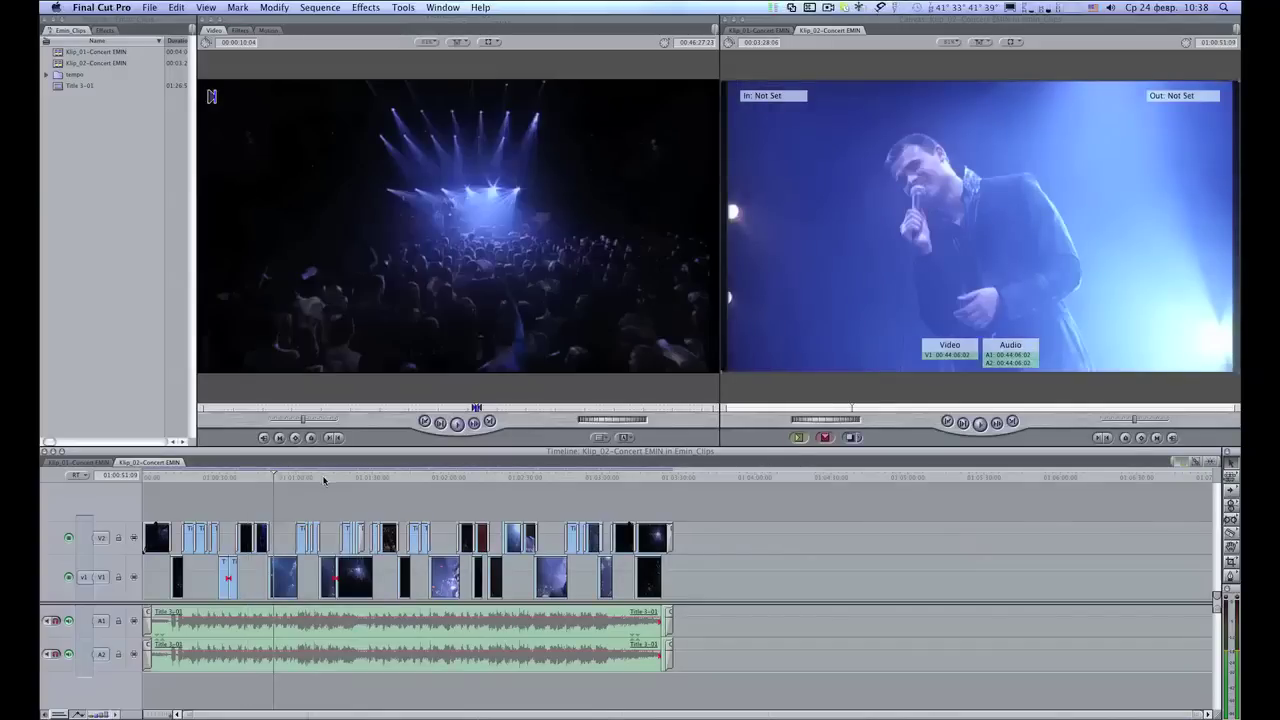
left_click(302, 477)
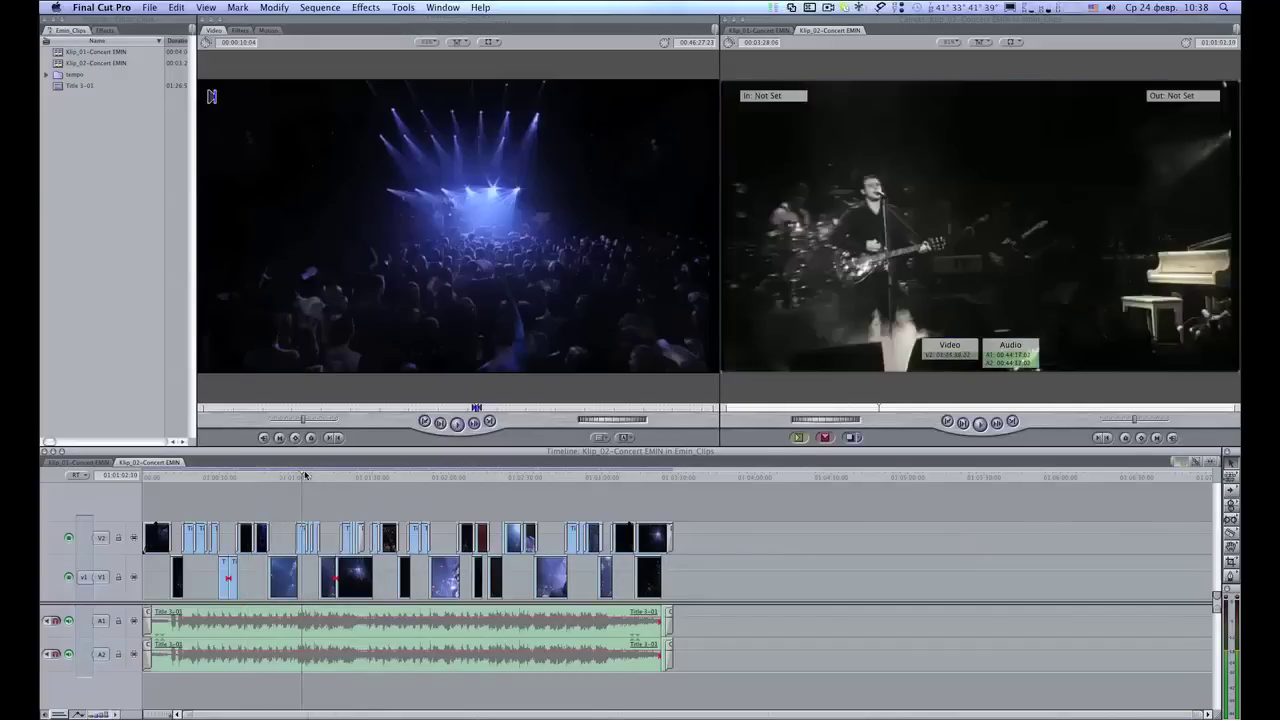
left_click(308, 477)
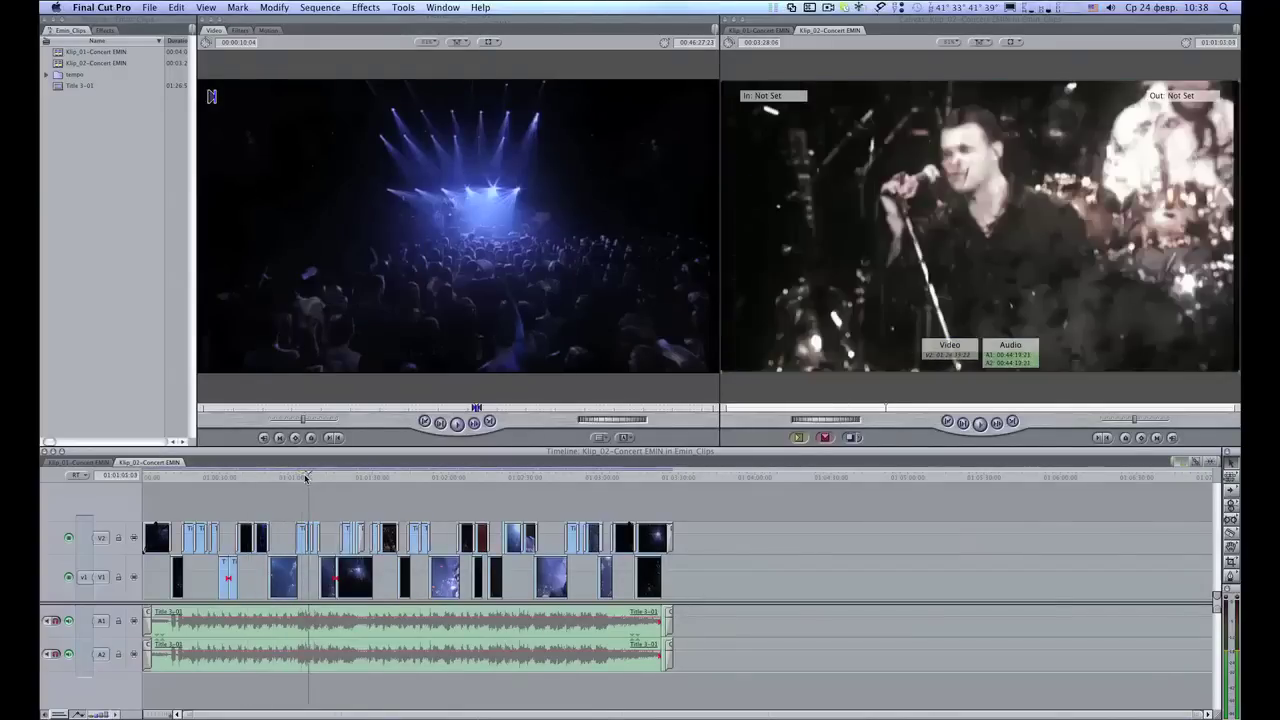
left_click(305, 477)
key("super+equal")
key("super+equal")
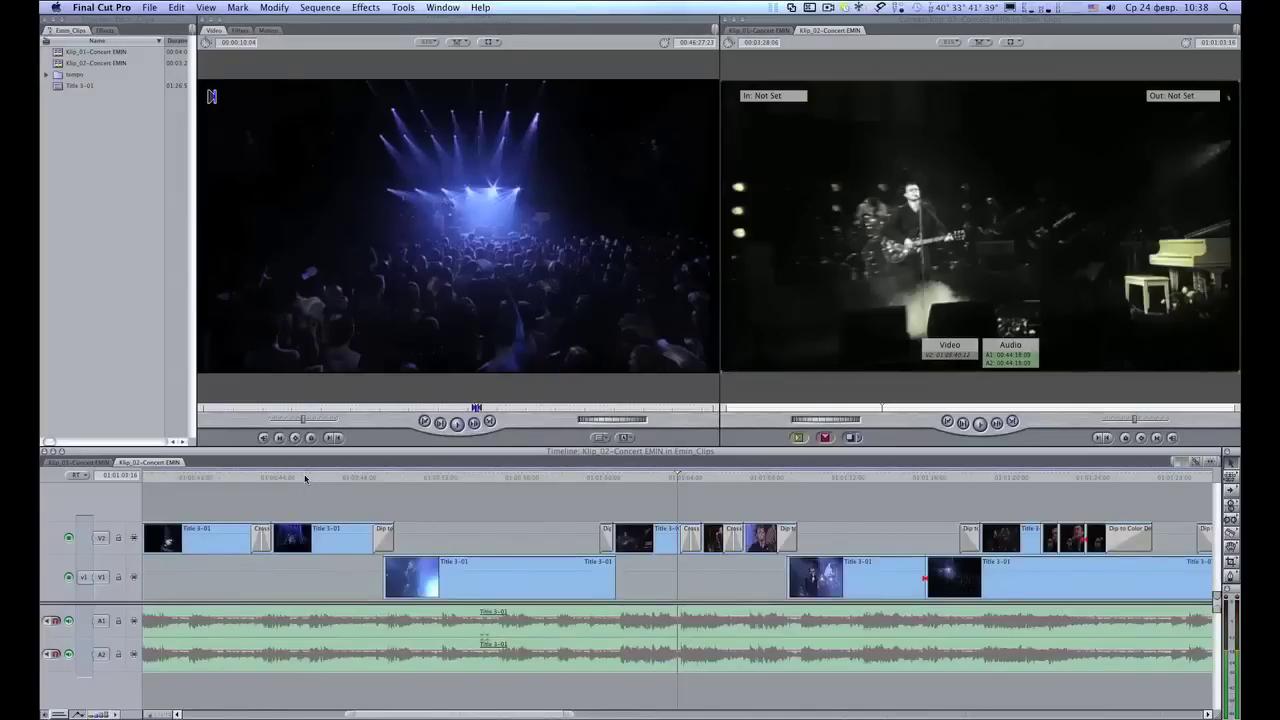
left_click(448, 477)
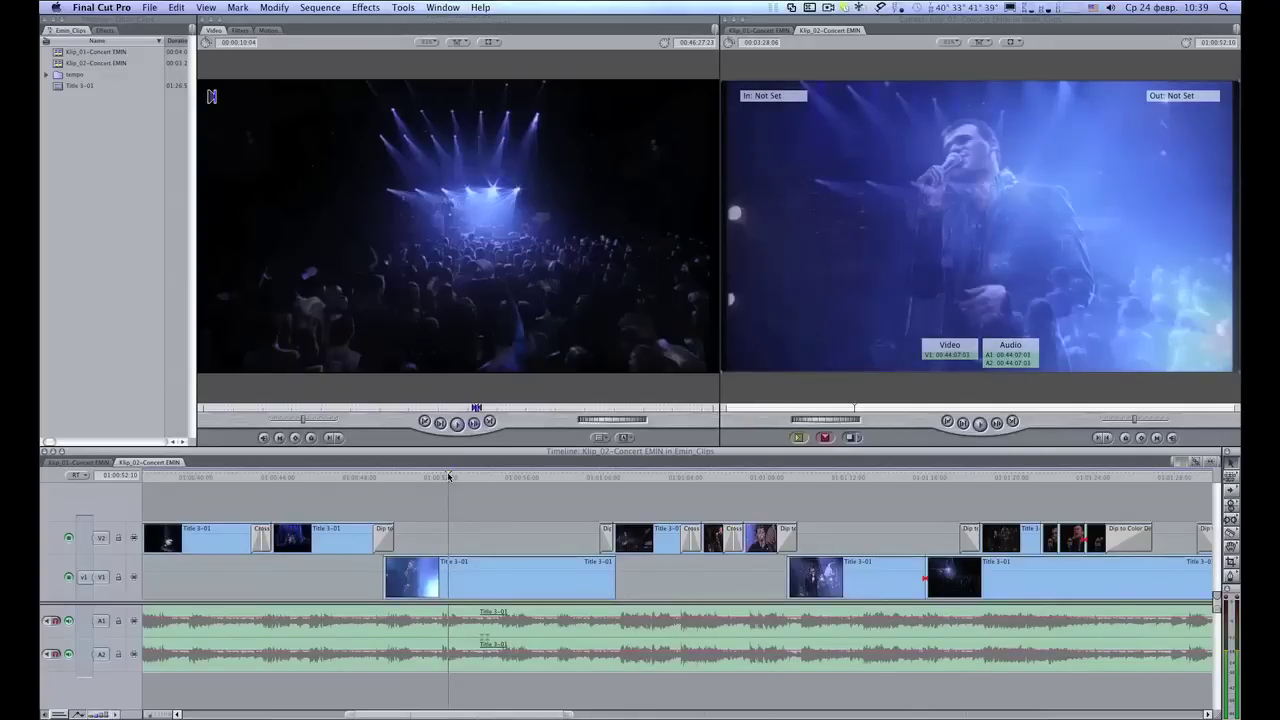
key("shift+z")
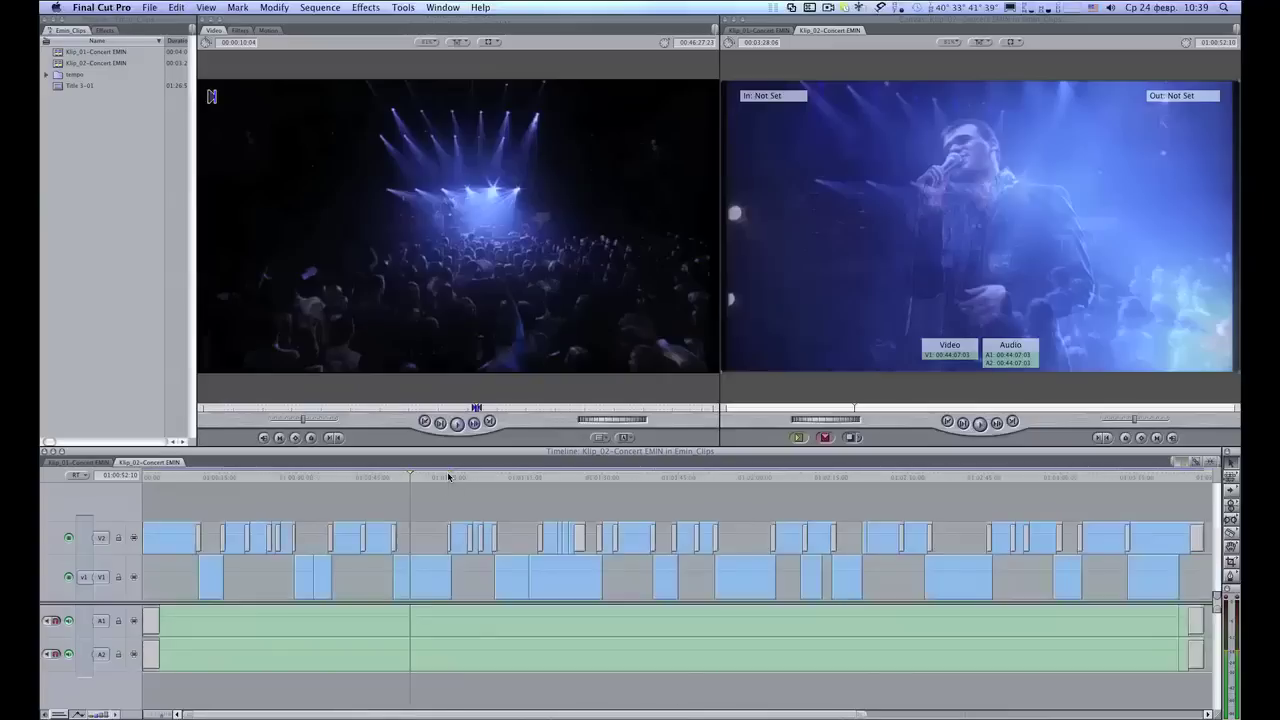
key("super+minus")
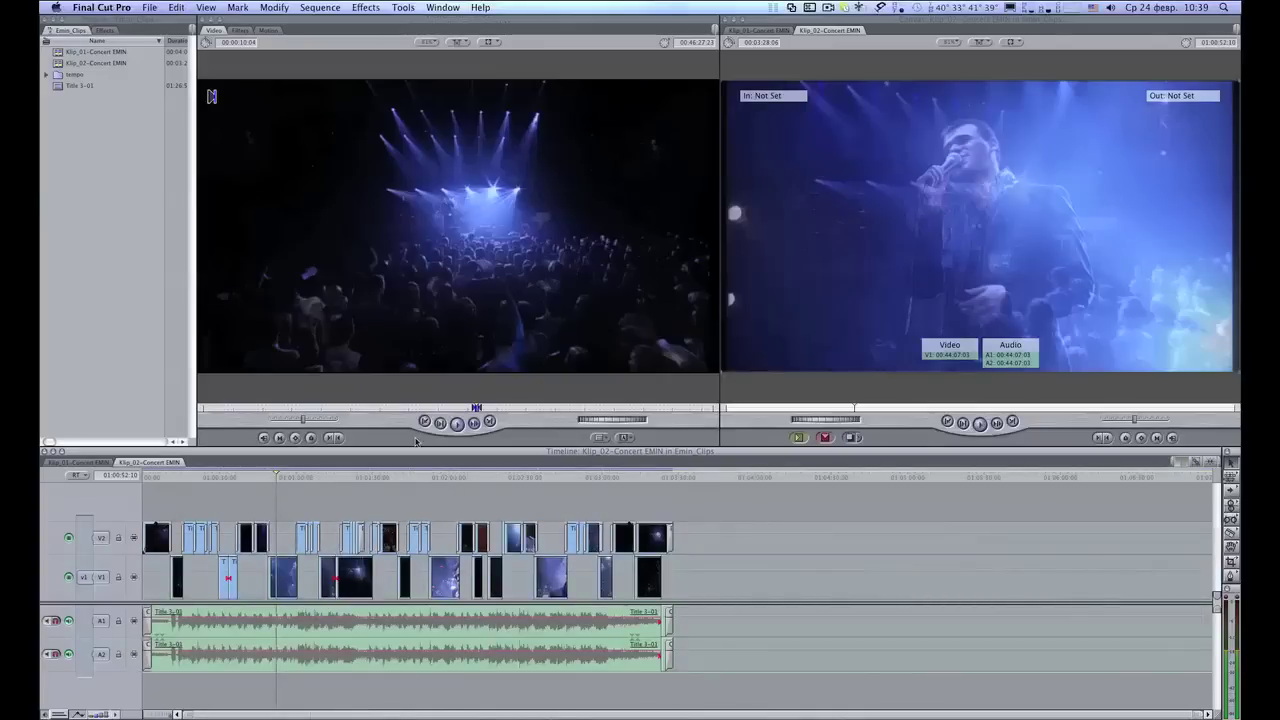
Set up an XML export of the Klip_02-Concert EMIN sequence in Apple XML Interchange Format, version 2.
left_click(147, 7)
mouse_move(183, 226)
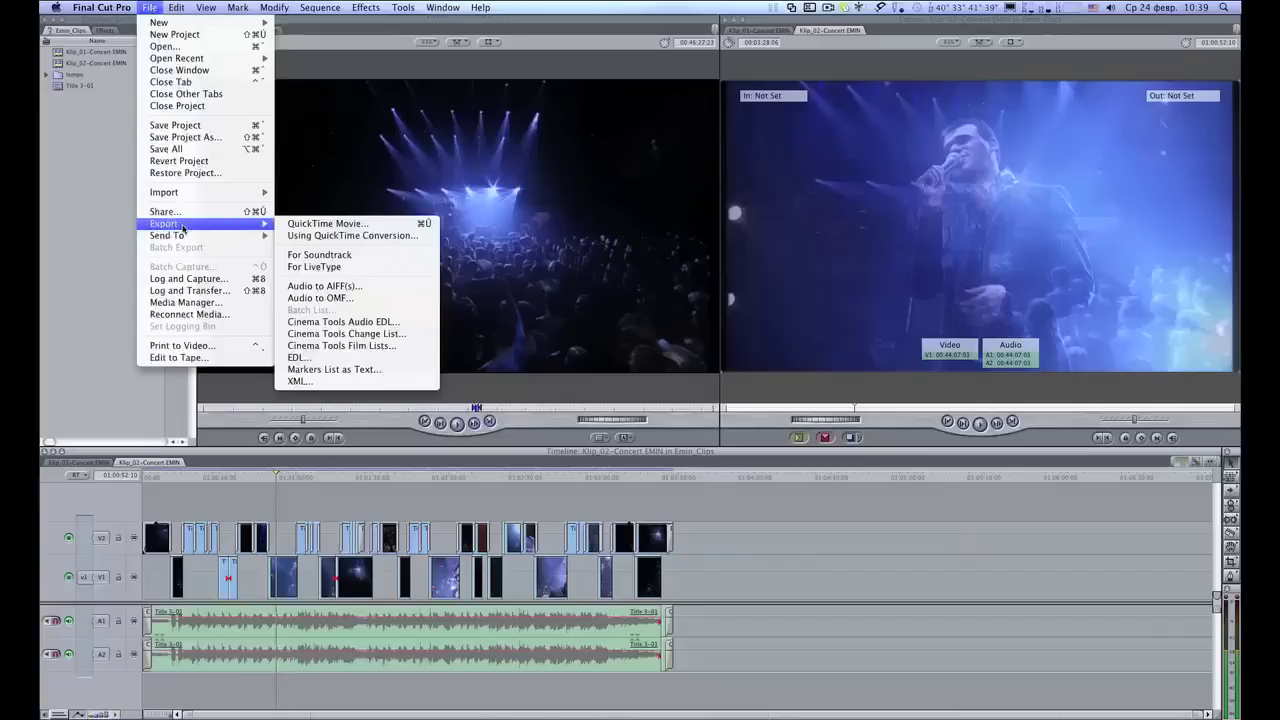
left_click(341, 383)
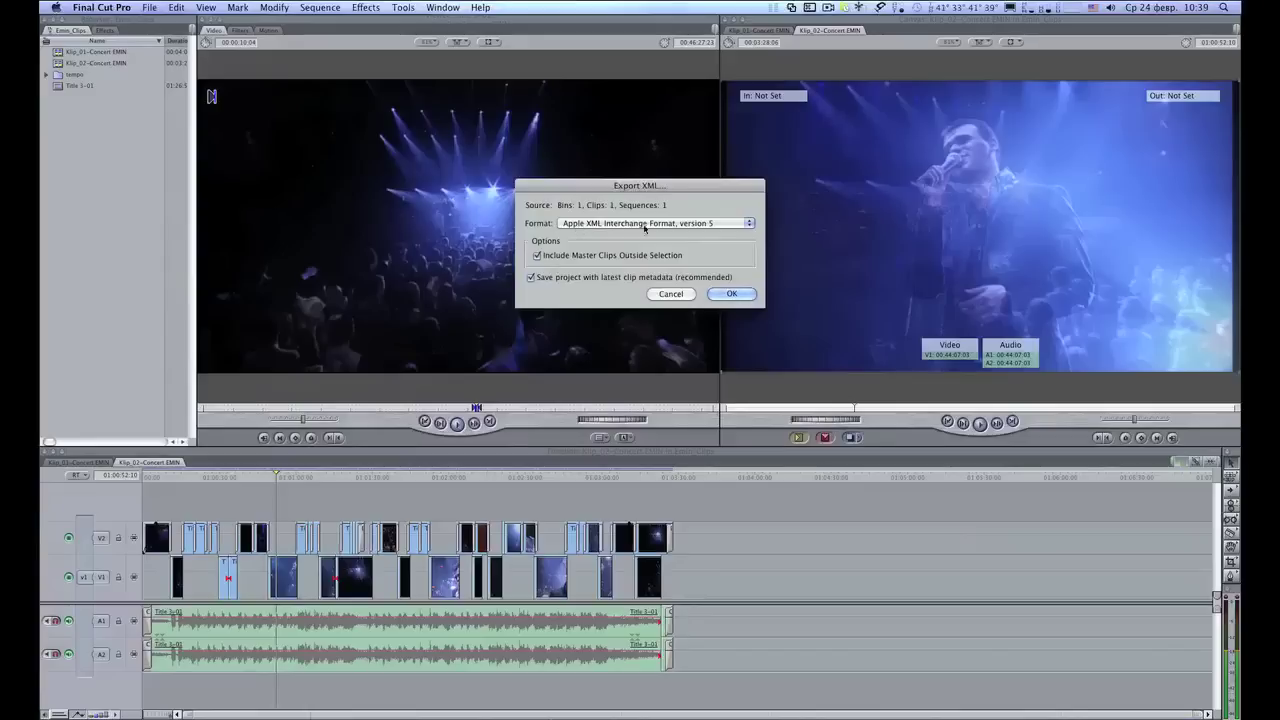
left_click(720, 224)
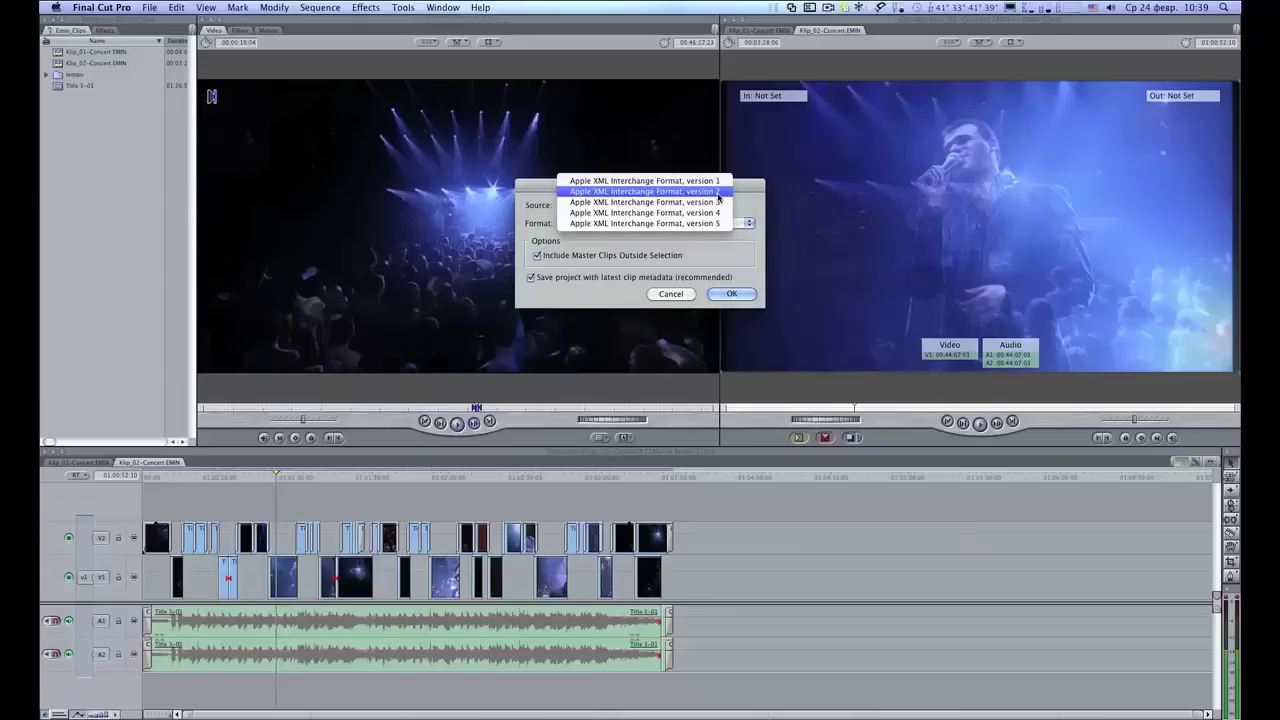
left_click(717, 194)
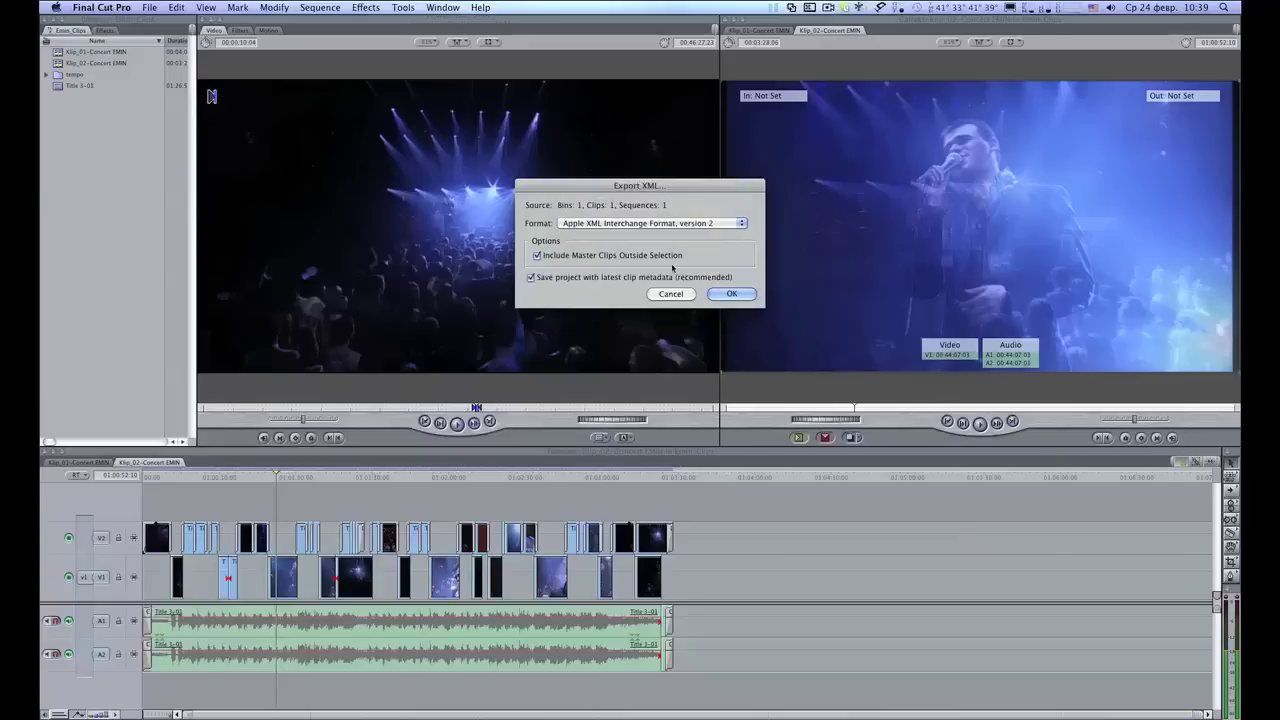
left_click(729, 294)
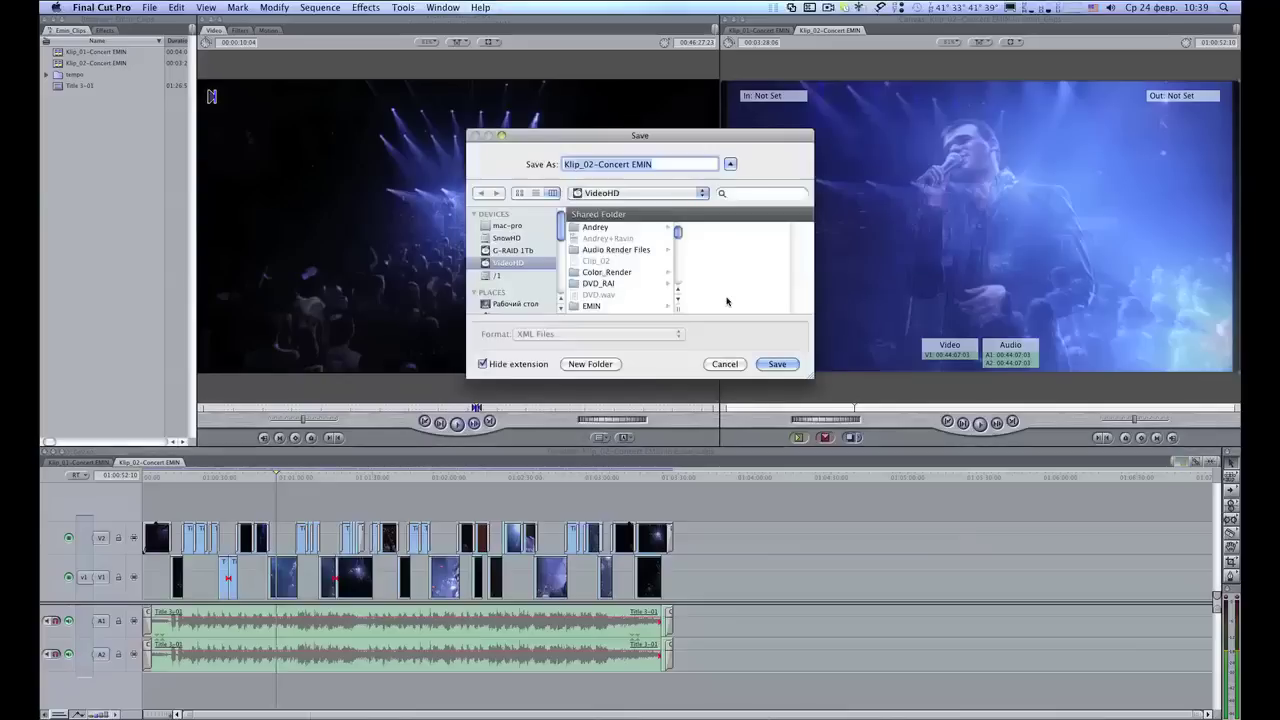
Shorten the export file name to Klip_02 and save the XML file on the VideoHD drive.
left_click_drag(662, 167, 593, 165)
key("BackSpace")
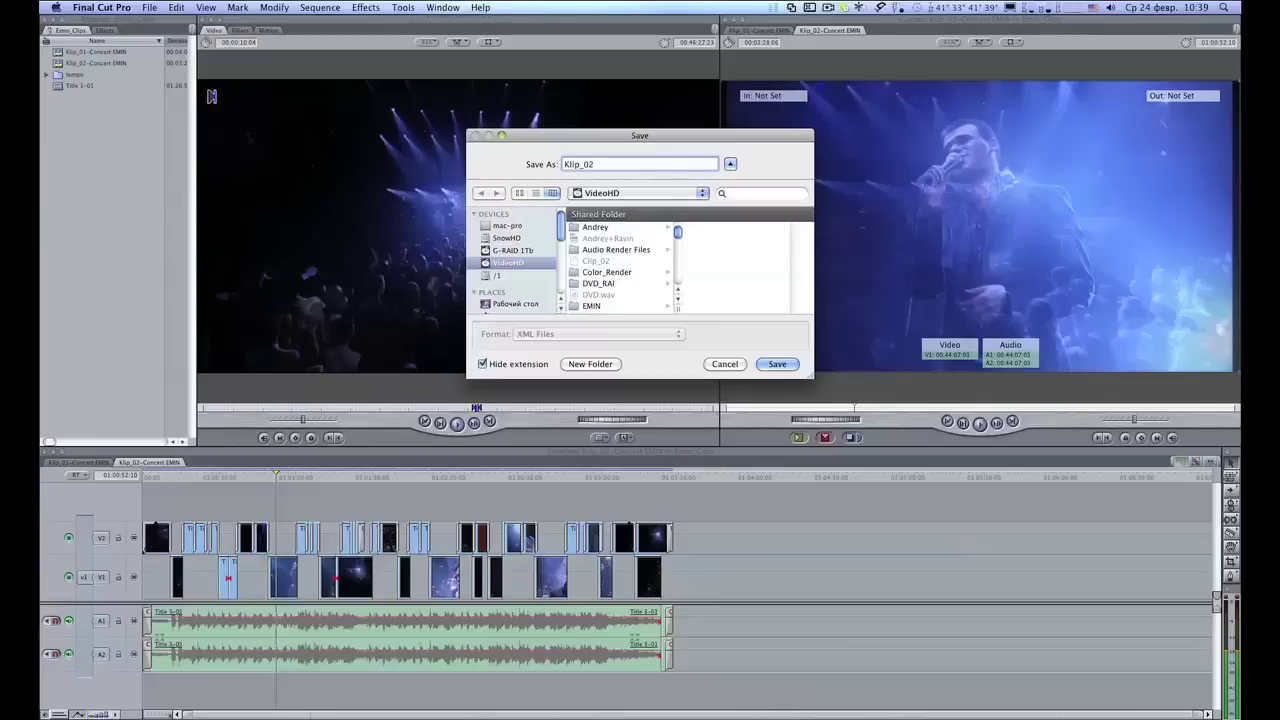
left_click(779, 365)
left_click(313, 476)
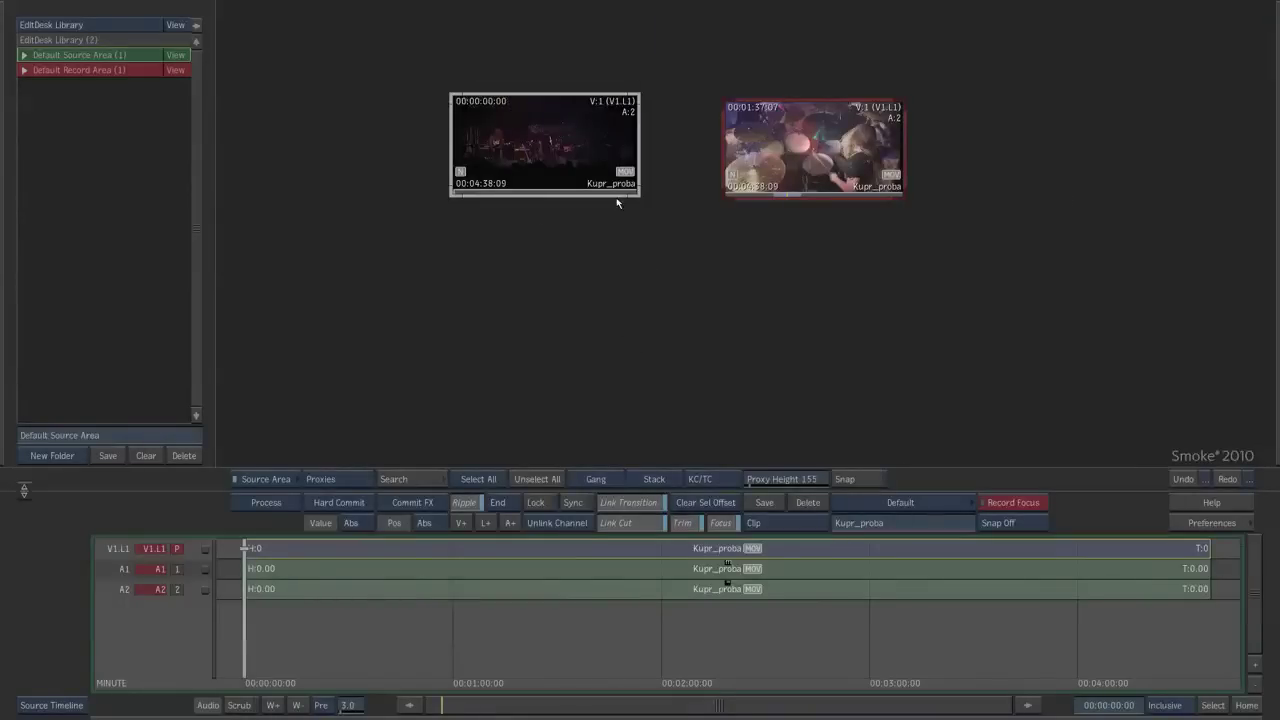
Switch to Smoke 2010 and reposition the source and record Kupr_proba clips side by side on the desktop.
left_click_drag(810, 166, 838, 150)
left_click_drag(551, 144, 574, 134)
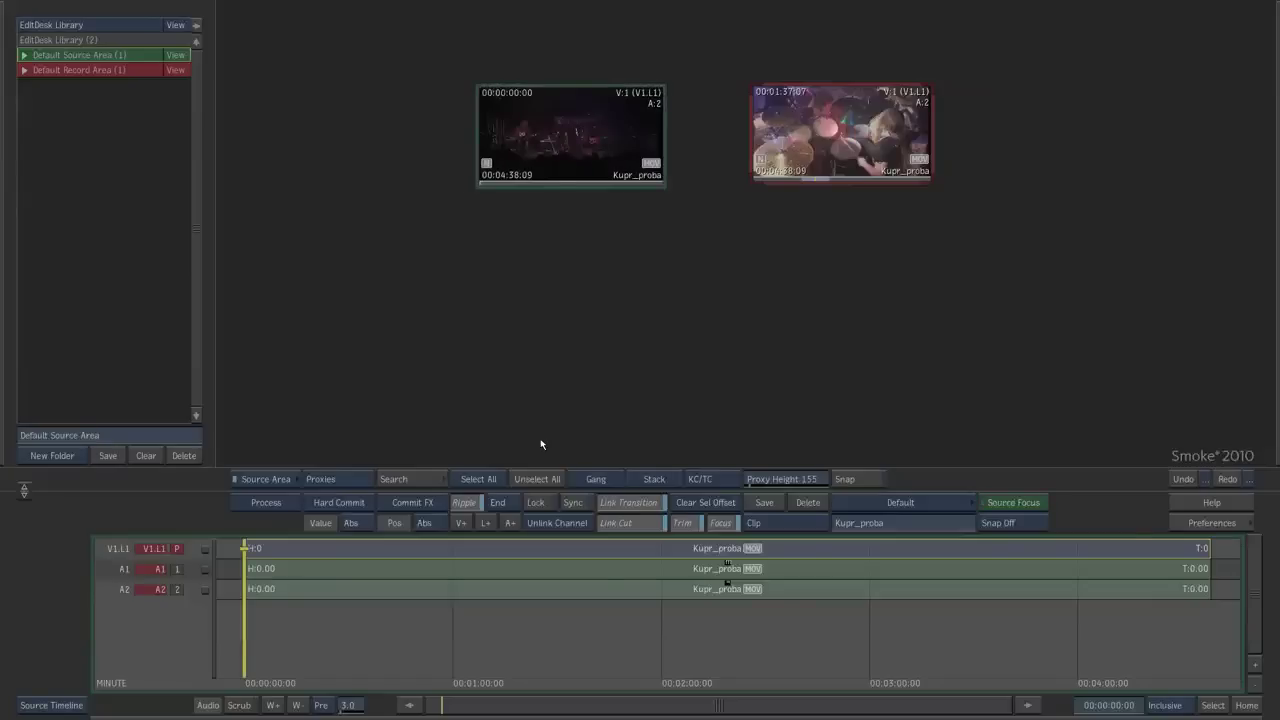
left_click_drag(785, 114, 789, 142)
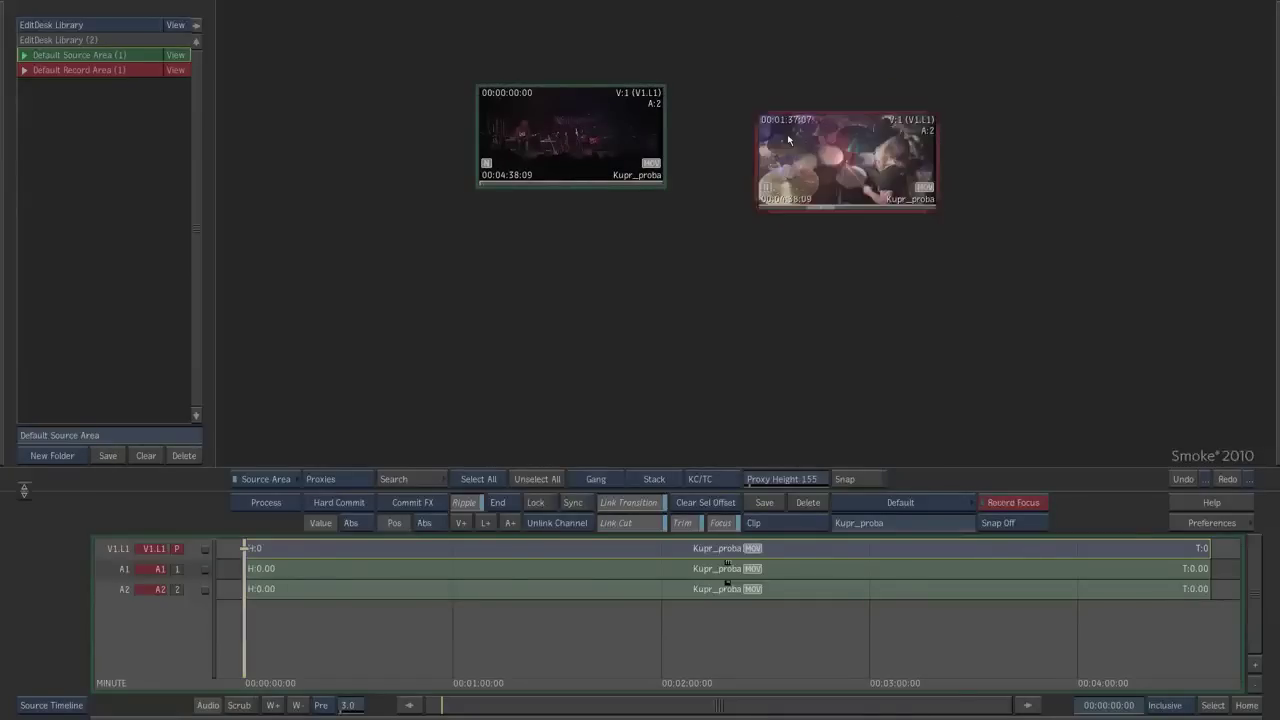
left_click_drag(638, 130, 643, 154)
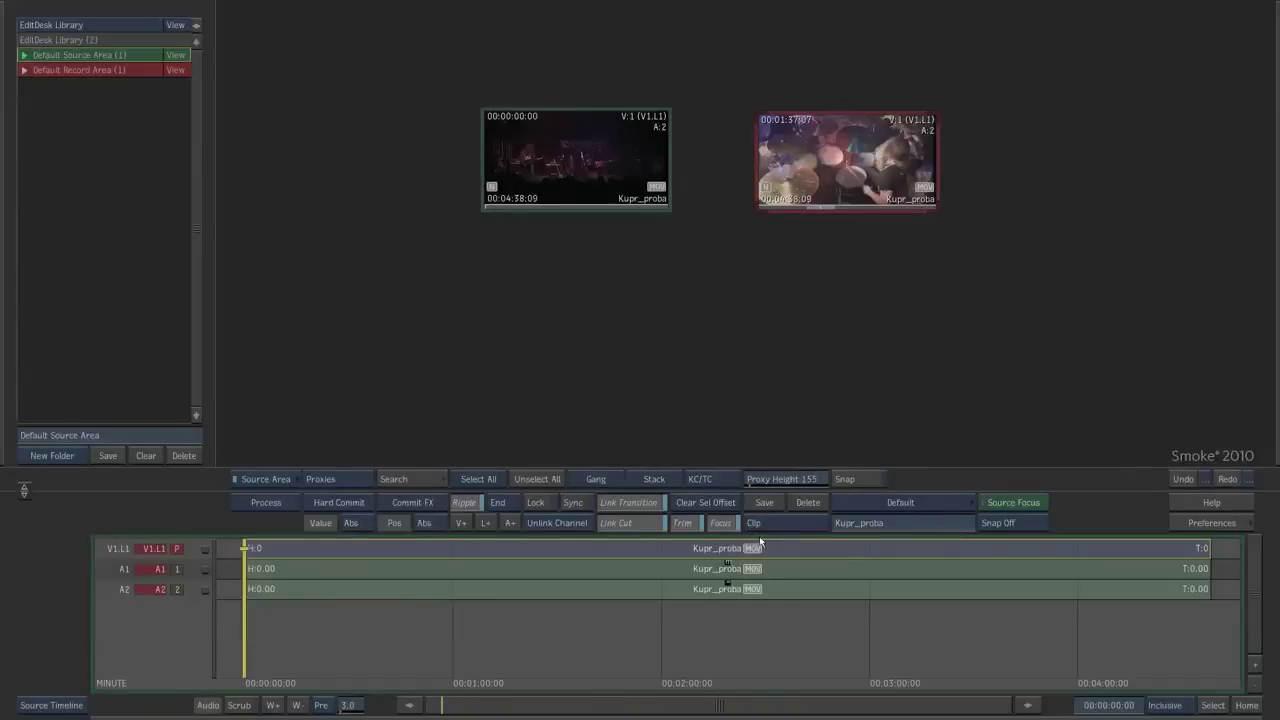
Delete the source Kupr_proba clip from the desktop and move the remaining record clip closer to the centre.
left_click(810, 503)
double_click(654, 127)
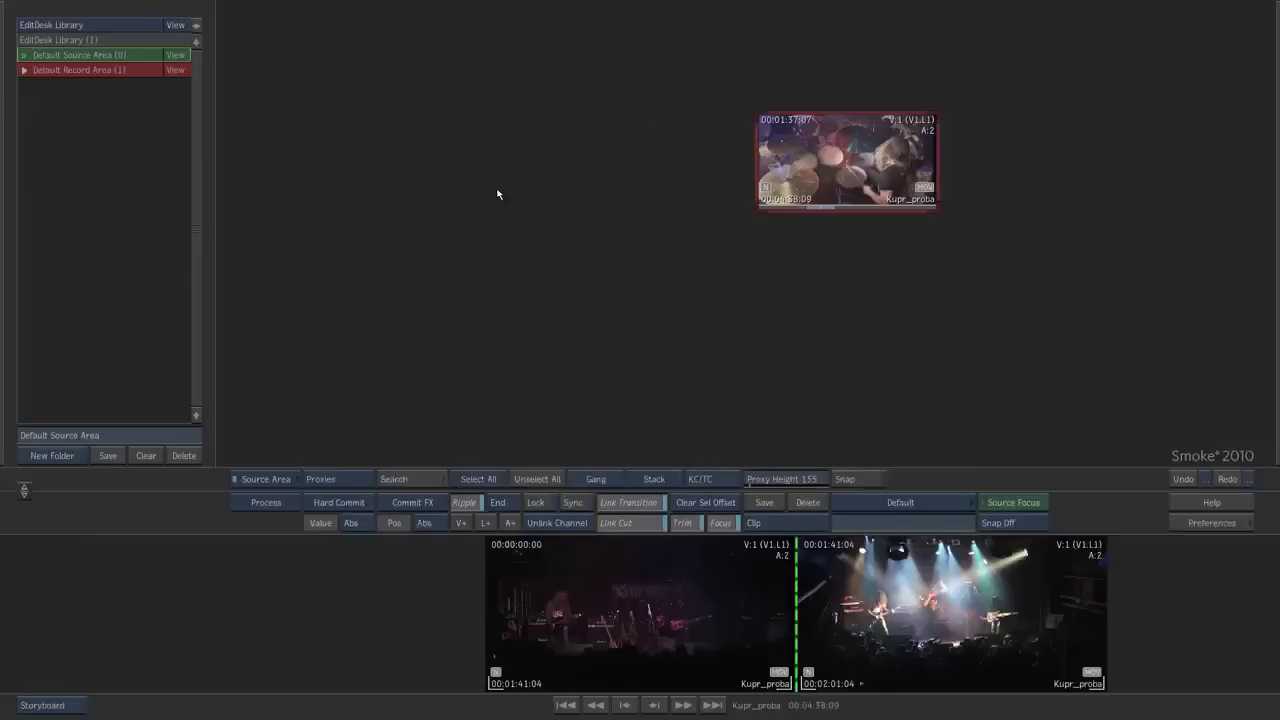
left_click_drag(884, 134, 756, 192)
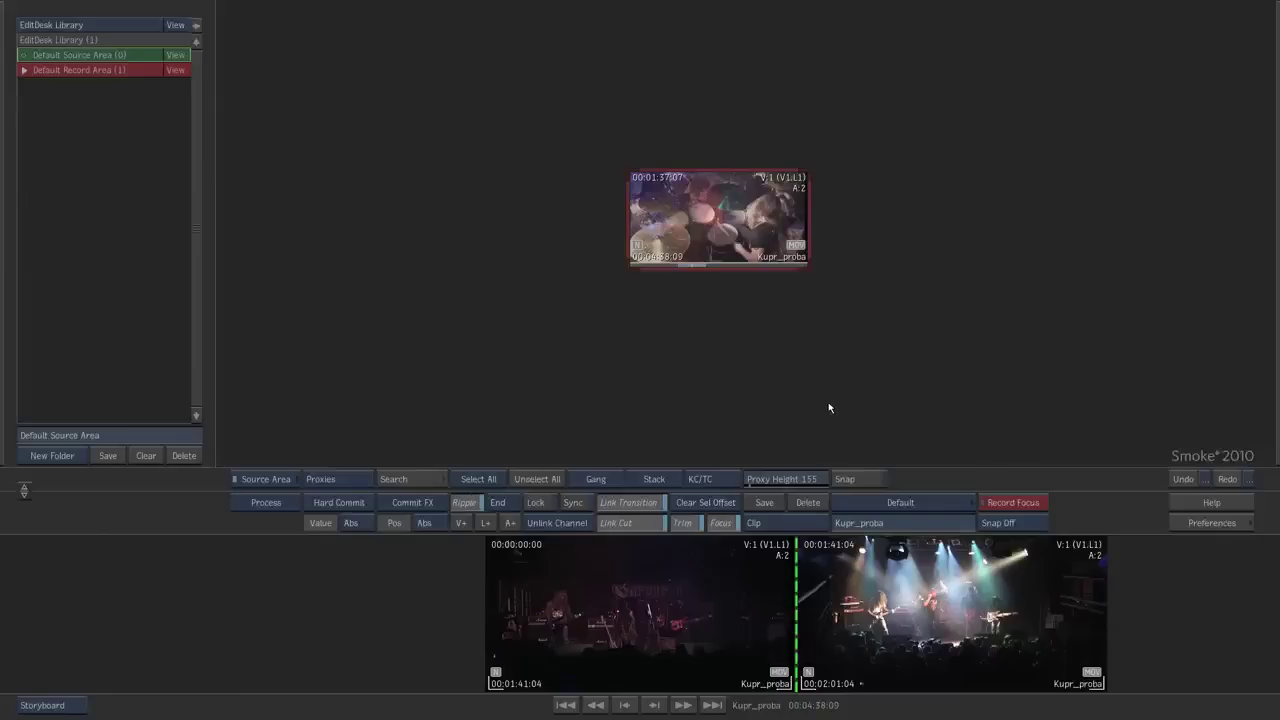
View the contents of the Default clip library, return to the desktop and shift the record clip sideways.
left_click(852, 504)
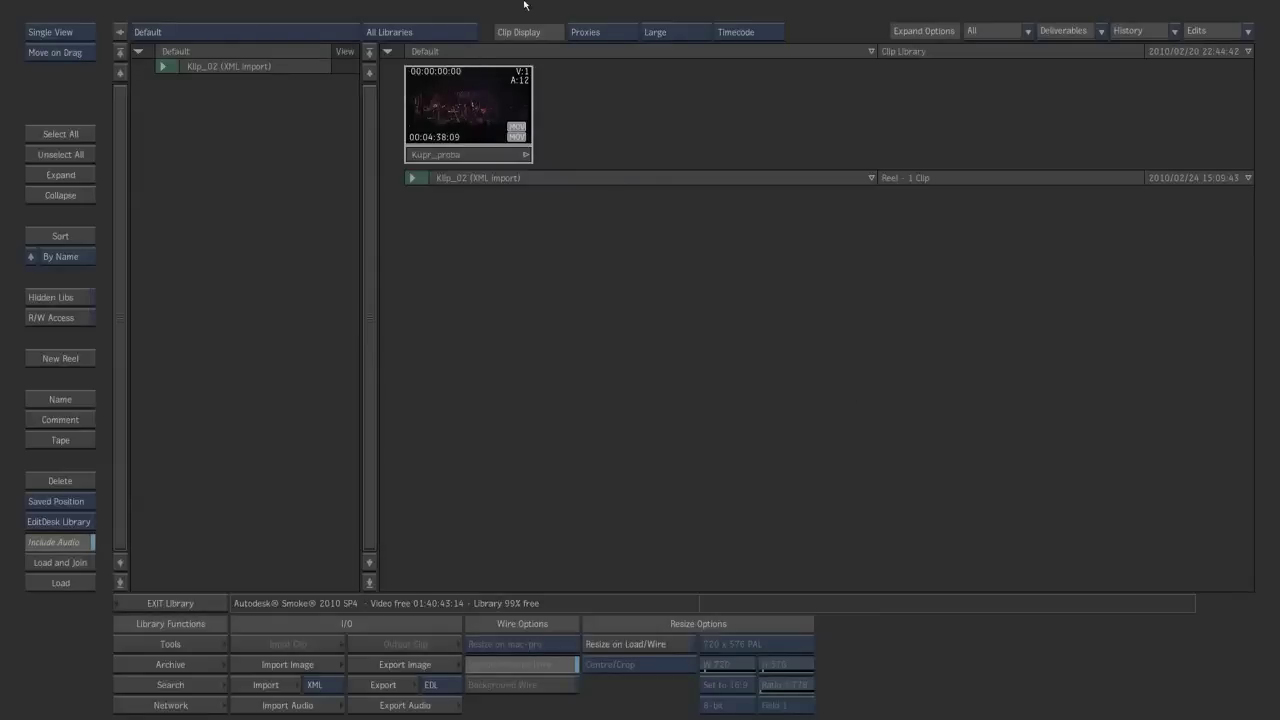
left_click(116, 602)
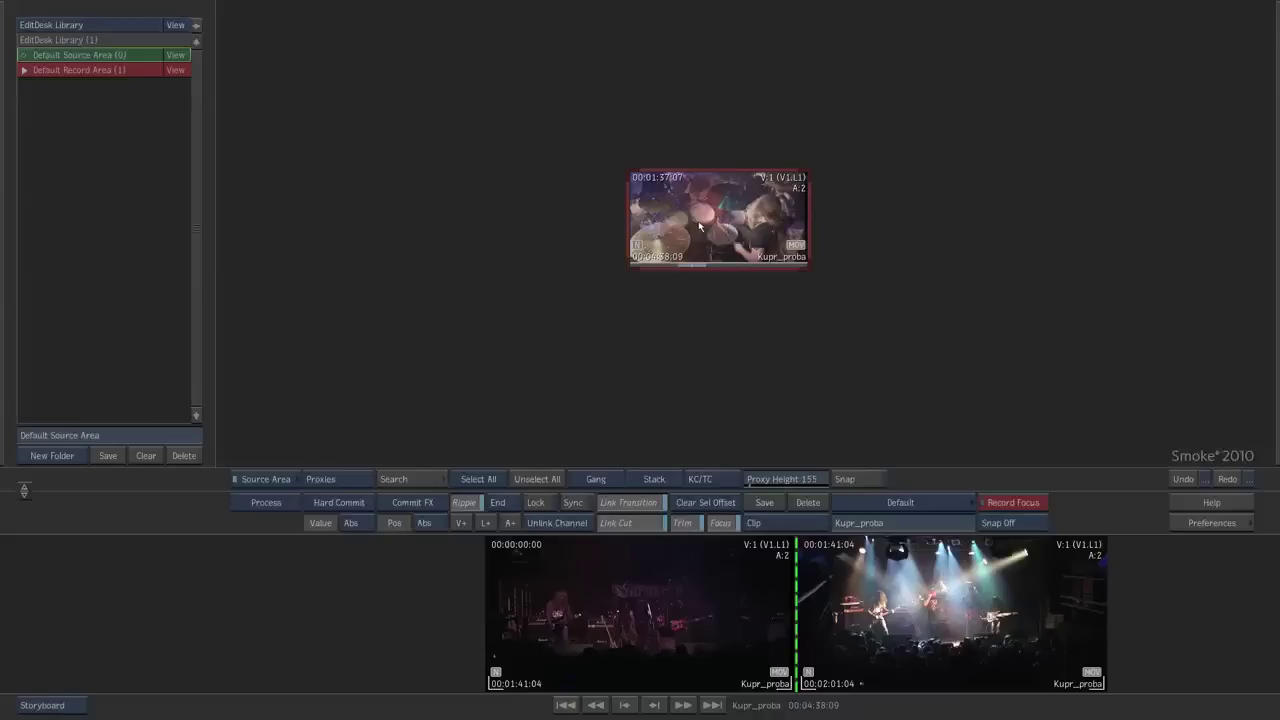
left_click_drag(699, 227, 648, 228)
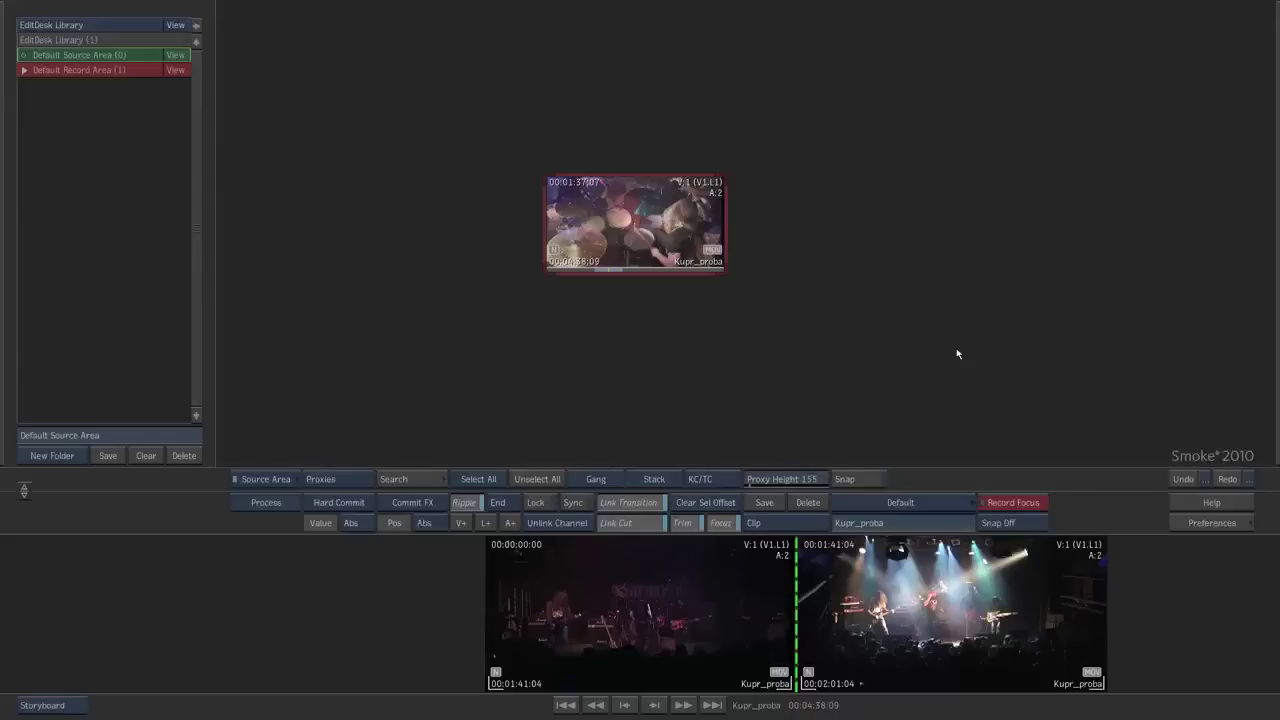
Reopen the Default clip library and open the import browser with the import format set to XML.
left_click(853, 511)
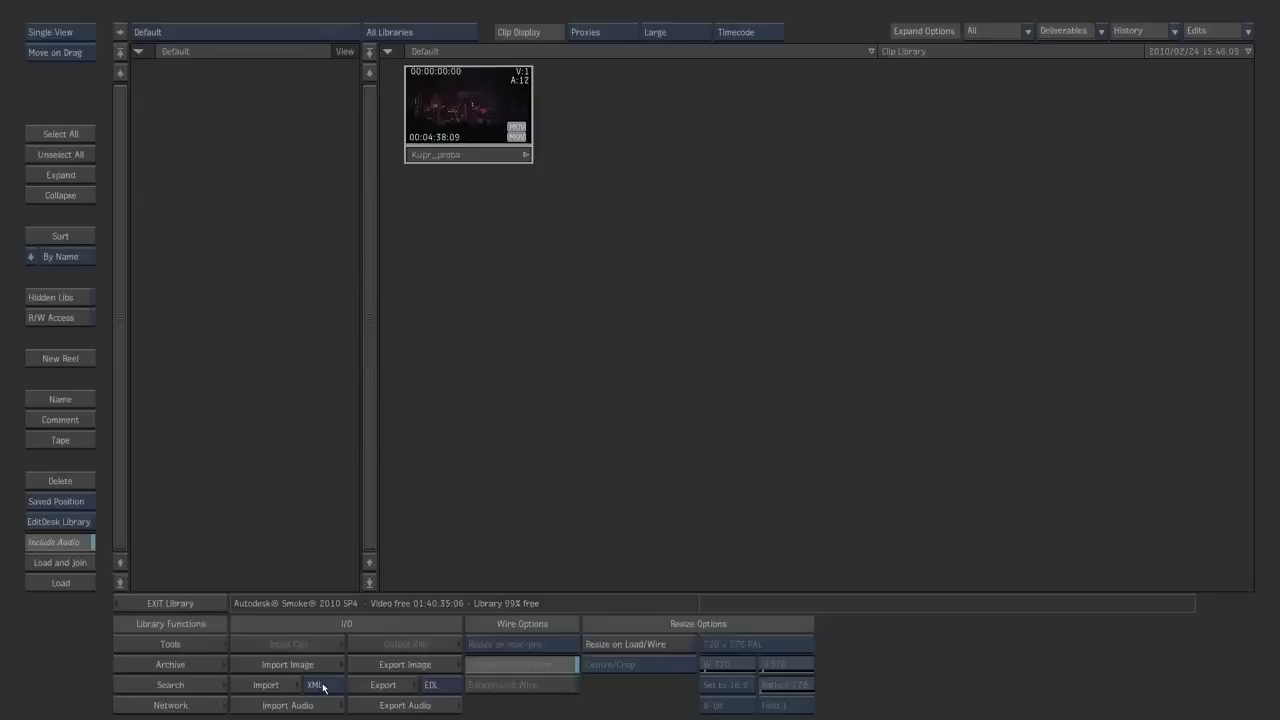
left_click(321, 687)
left_click(318, 700)
left_click(326, 686)
left_click(326, 652)
left_click(322, 687)
left_click(332, 640)
left_click(332, 687)
left_click(326, 662)
left_click(276, 686)
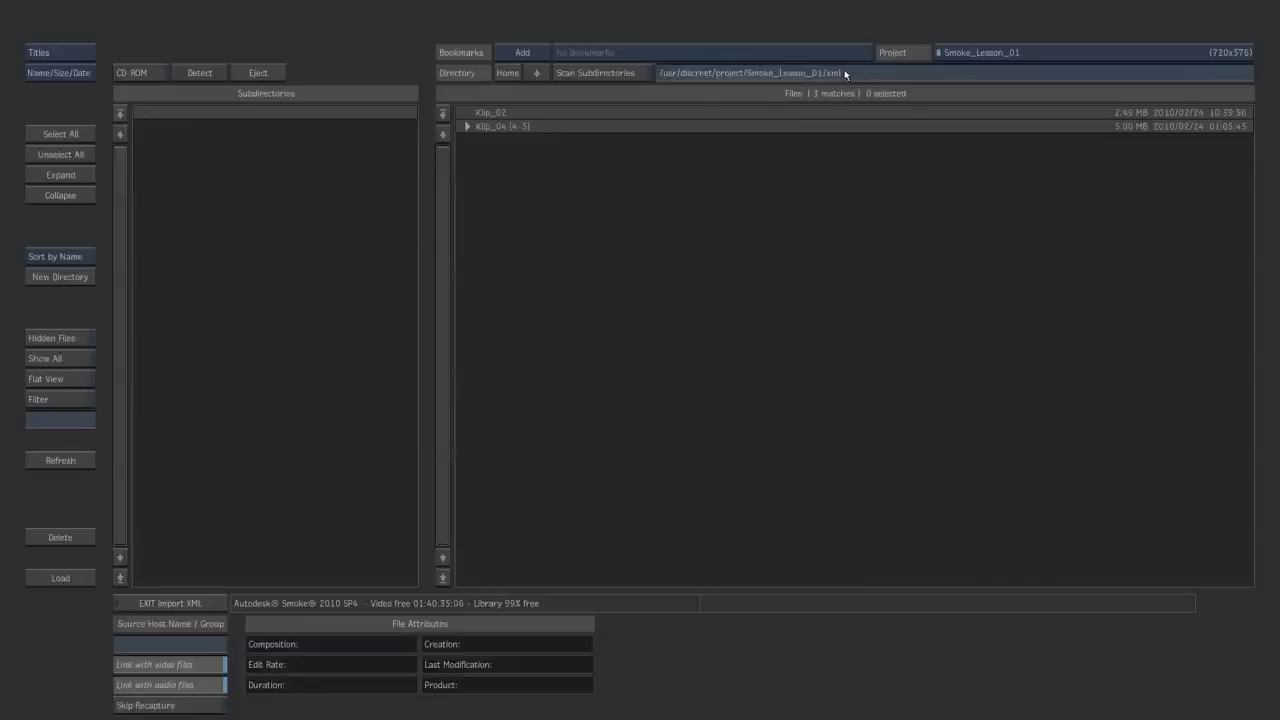
Load the Klip_02 XML file with linking to both video files and audio files enabled.
left_click(466, 127)
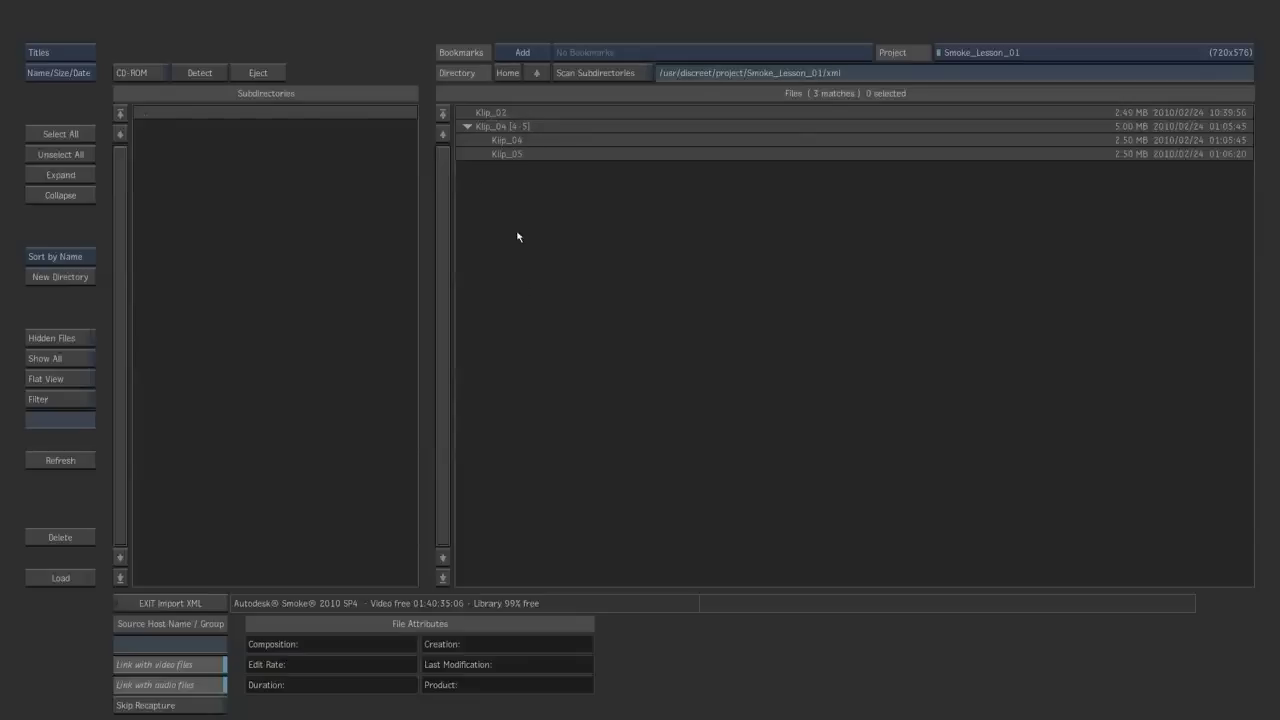
left_click(521, 114)
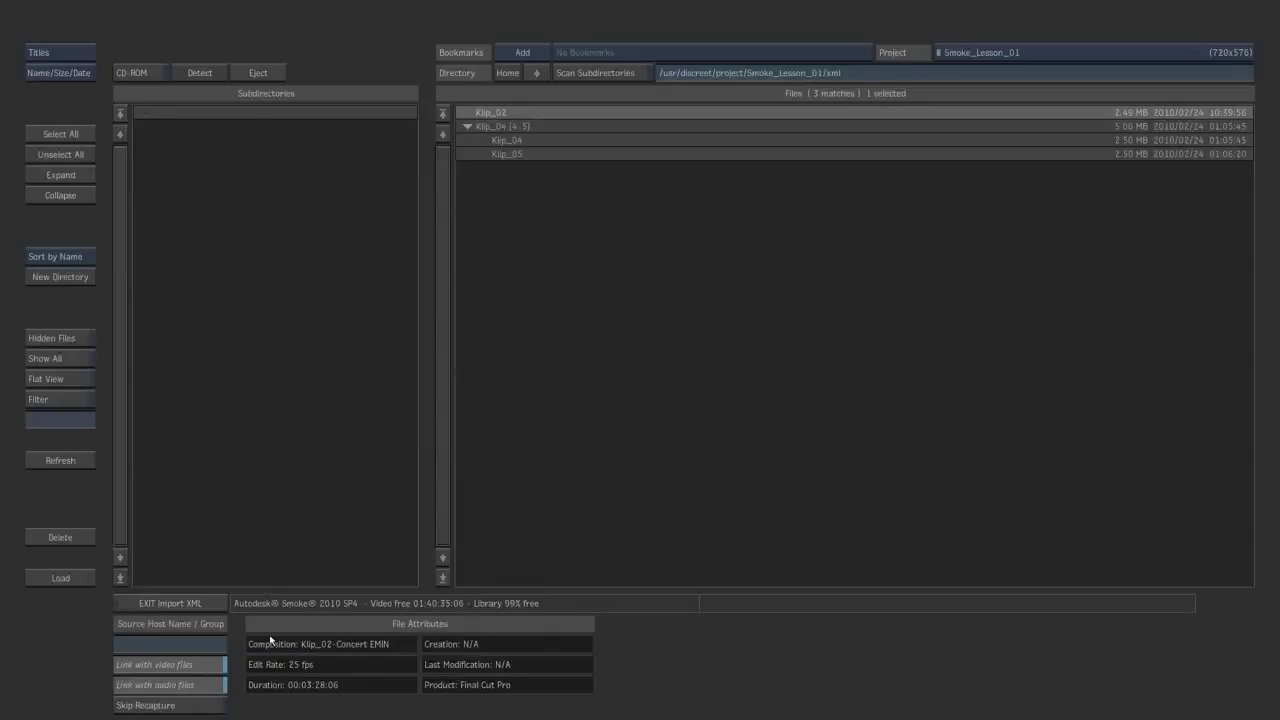
left_click(200, 665)
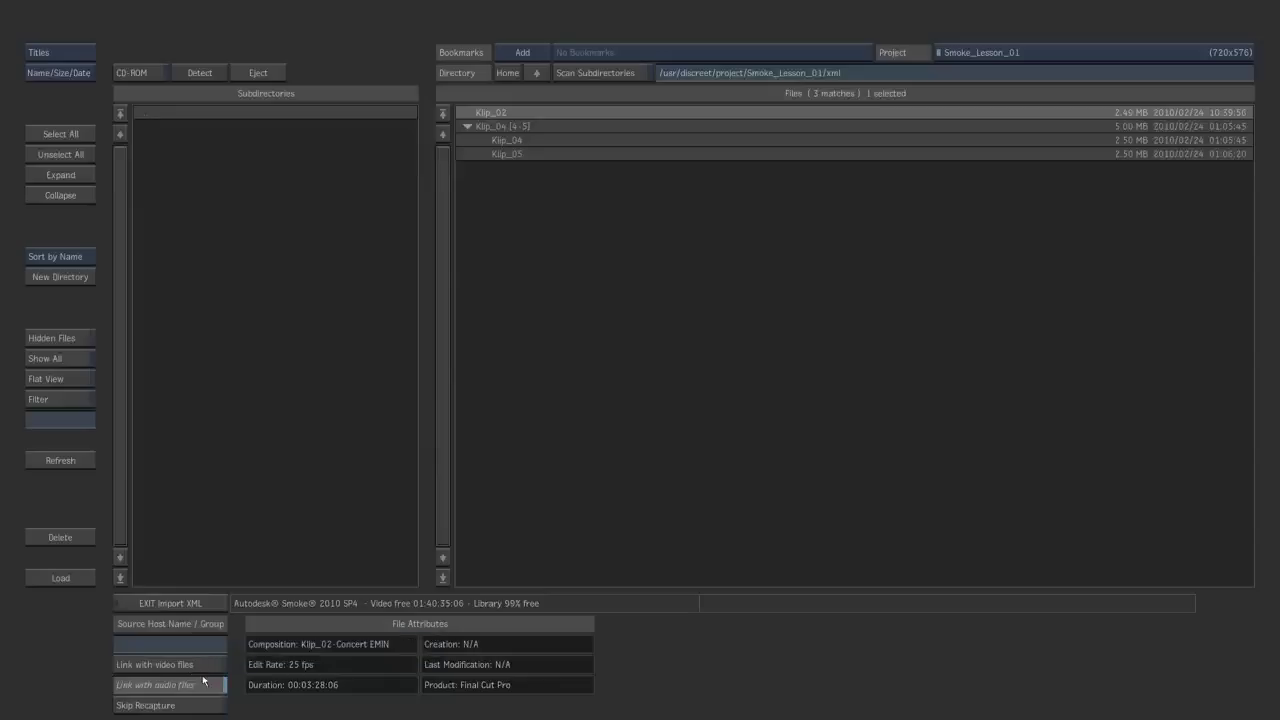
left_click(203, 669)
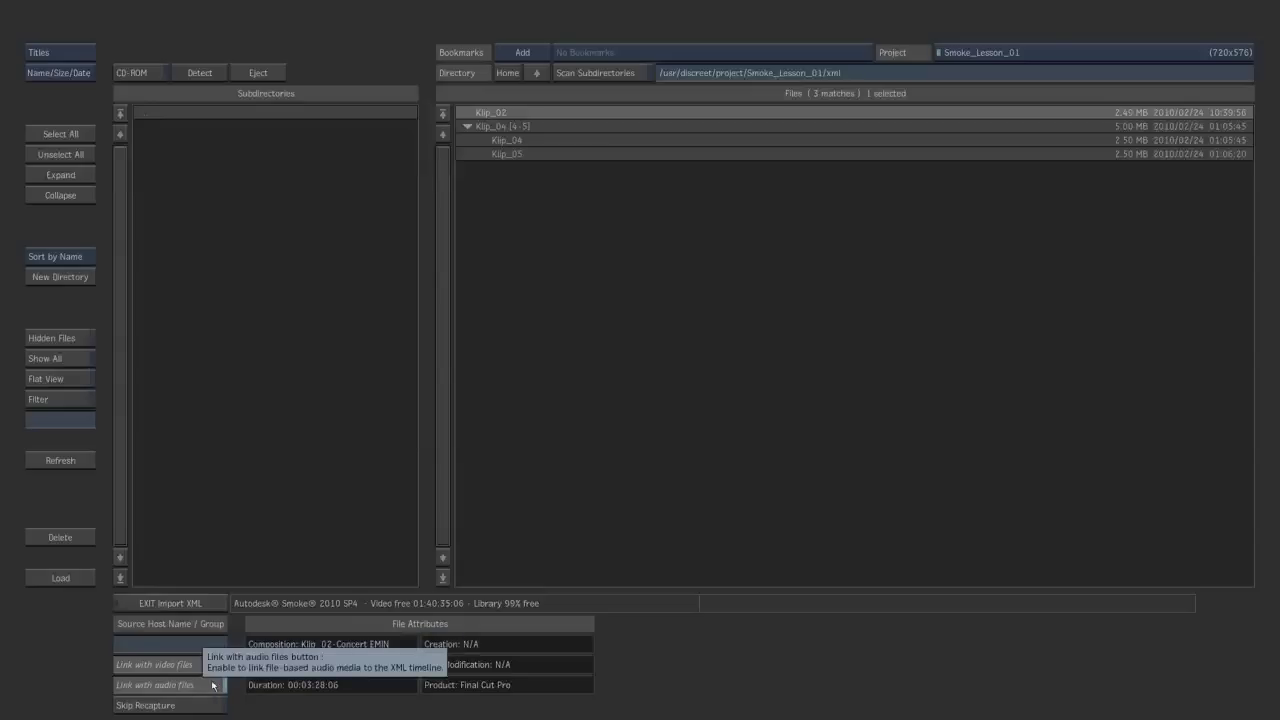
left_click(66, 581)
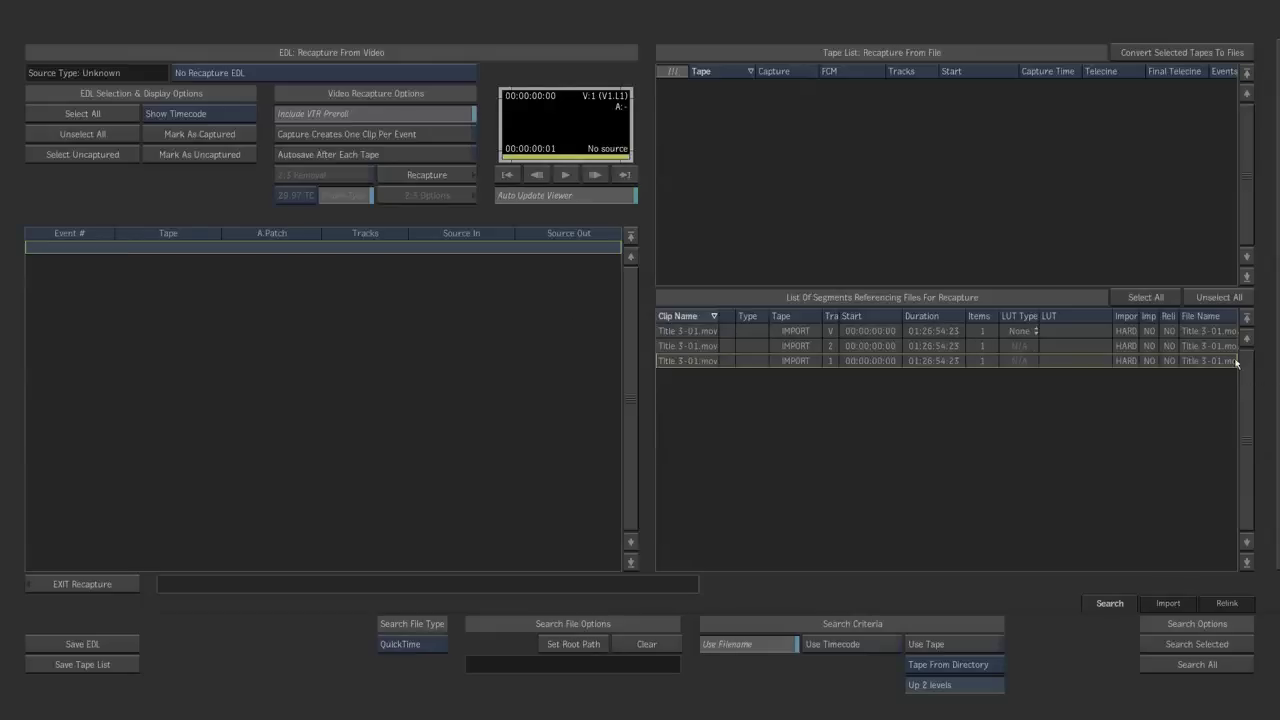
Enlarge the segment list, set the path of all three Title 3-01.mov segments to the root directory /, and widen the Import column.
key("ctrl+f")
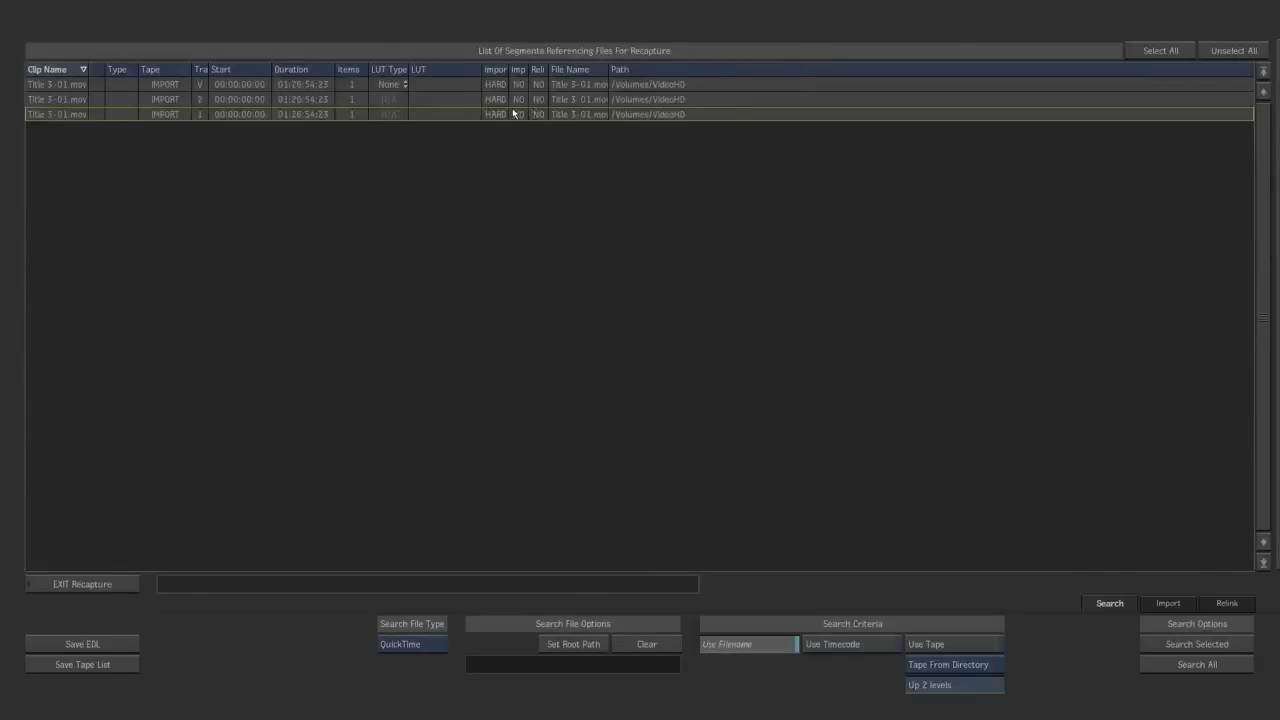
left_click(652, 90)
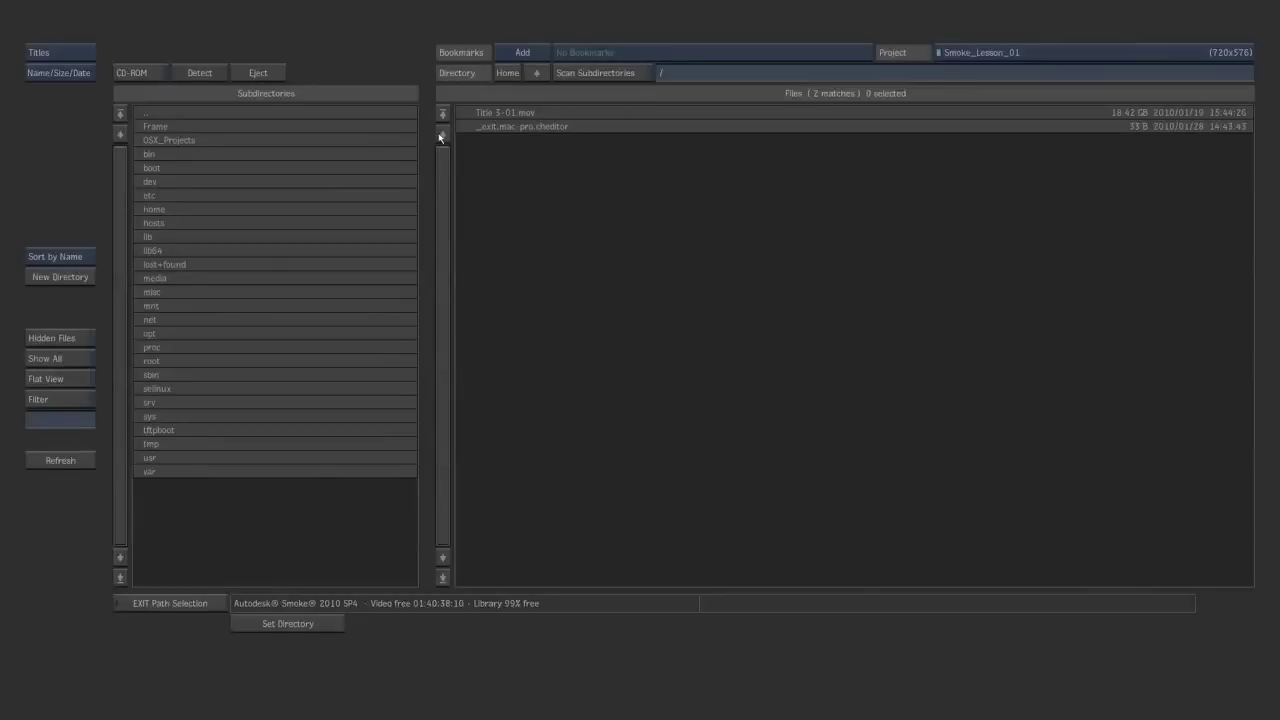
left_click(179, 116)
left_click(284, 623)
left_click(638, 102)
left_click(266, 628)
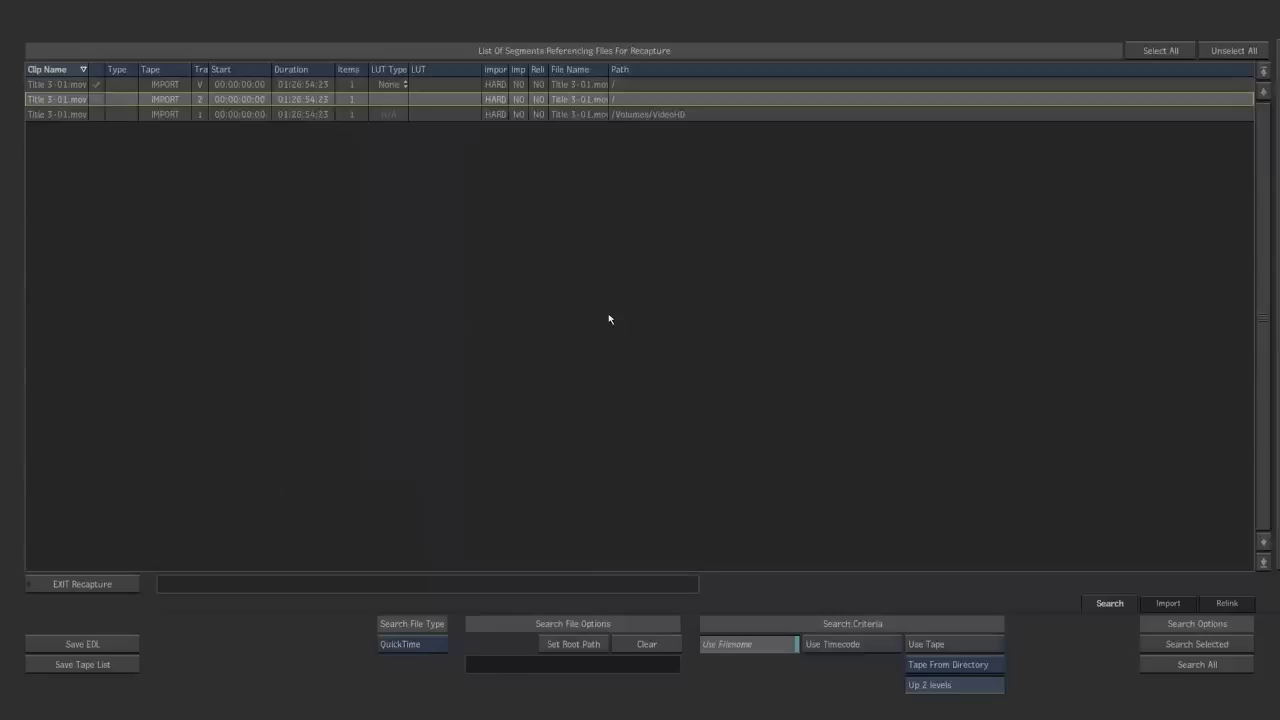
left_click(680, 120)
left_click(300, 622)
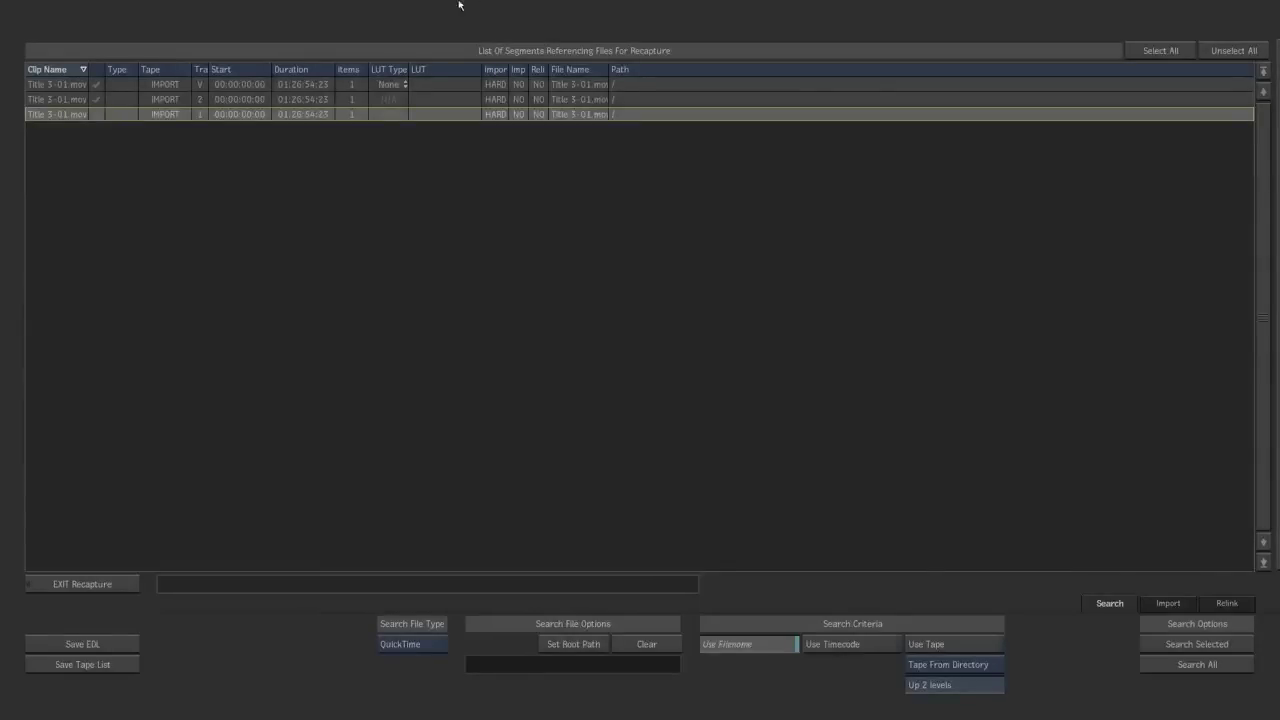
left_click_drag(507, 72, 537, 72)
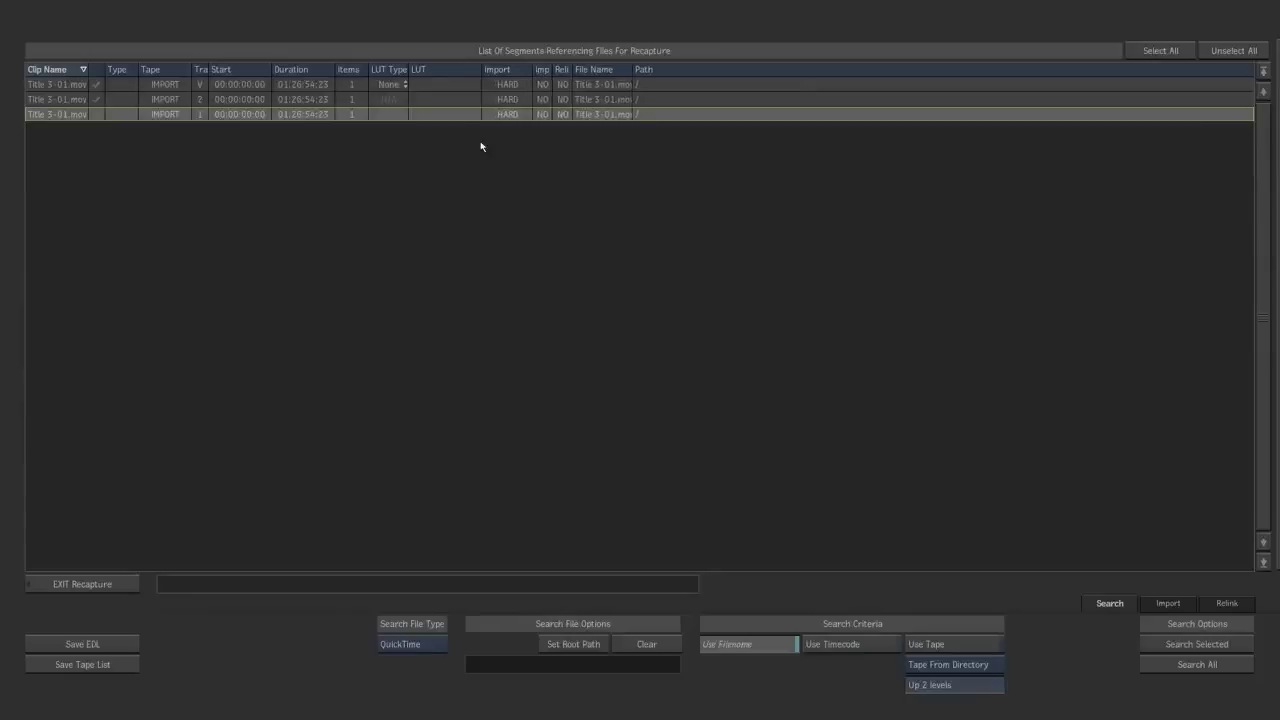
Set the import mode of all three Title 3-01.mov segments to SOFT and select the three segments together.
left_click(507, 86)
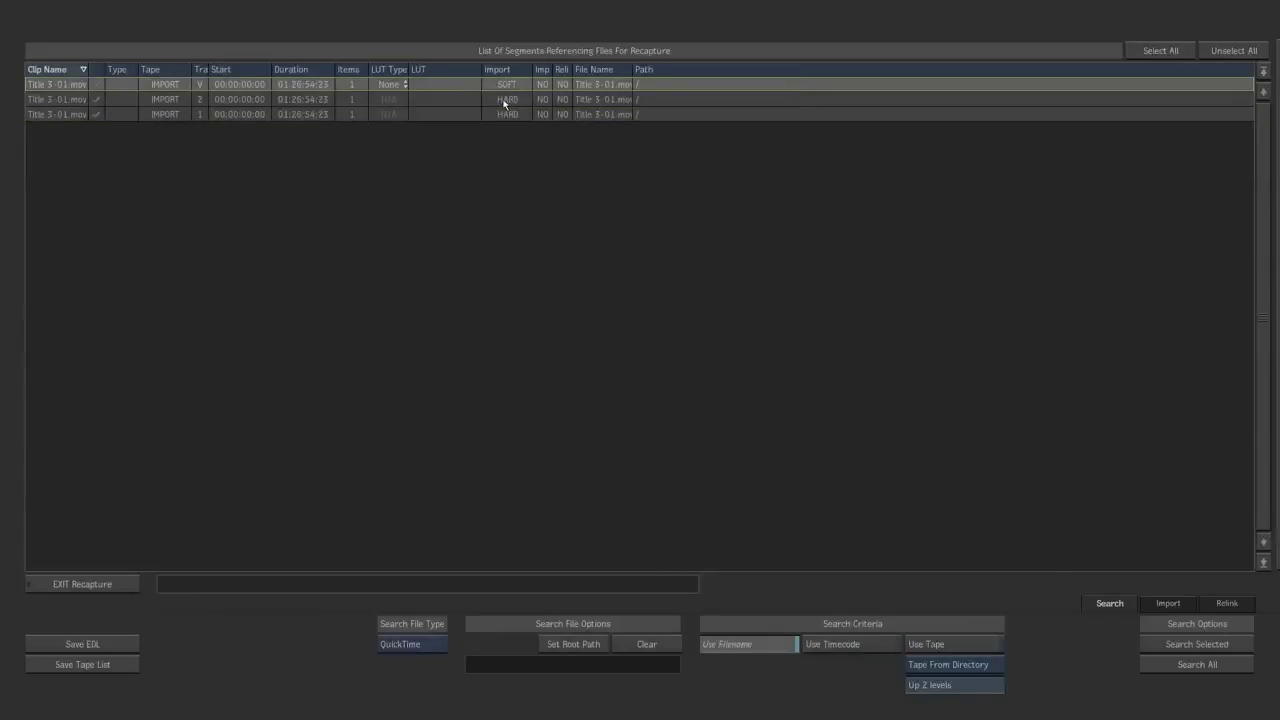
left_click(506, 101)
left_click(501, 116)
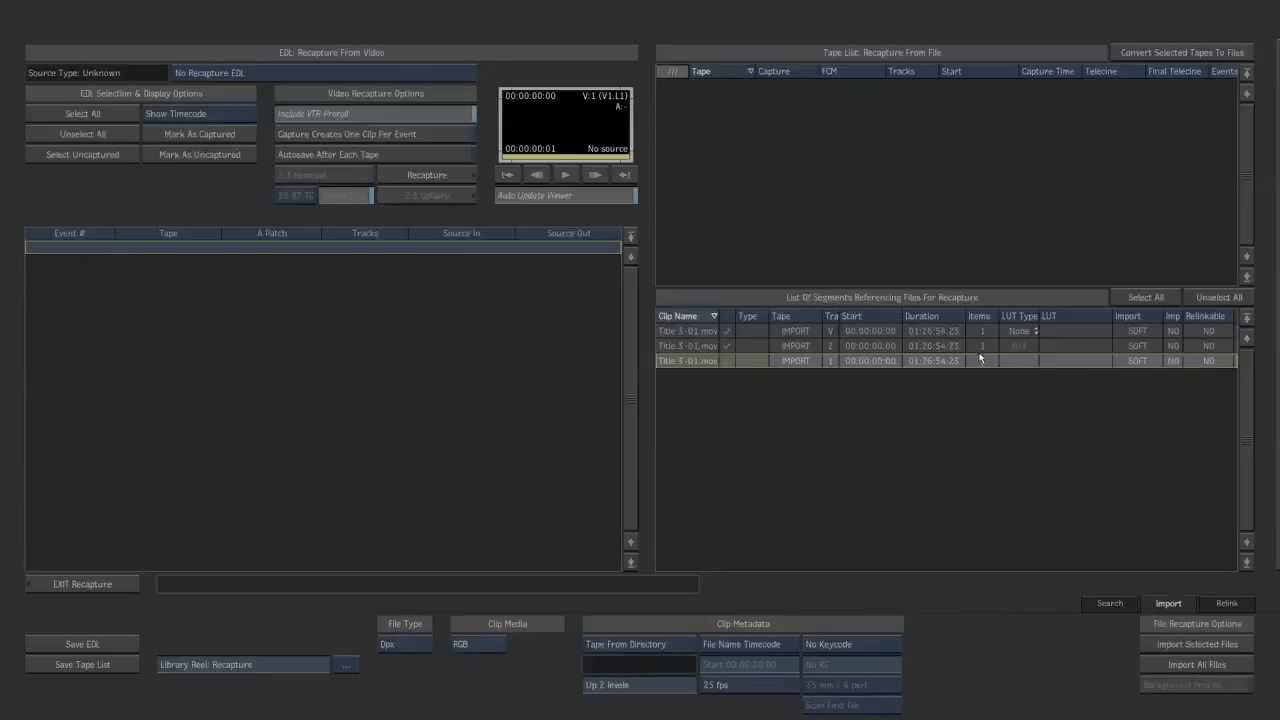
left_click_drag(910, 327, 901, 365)
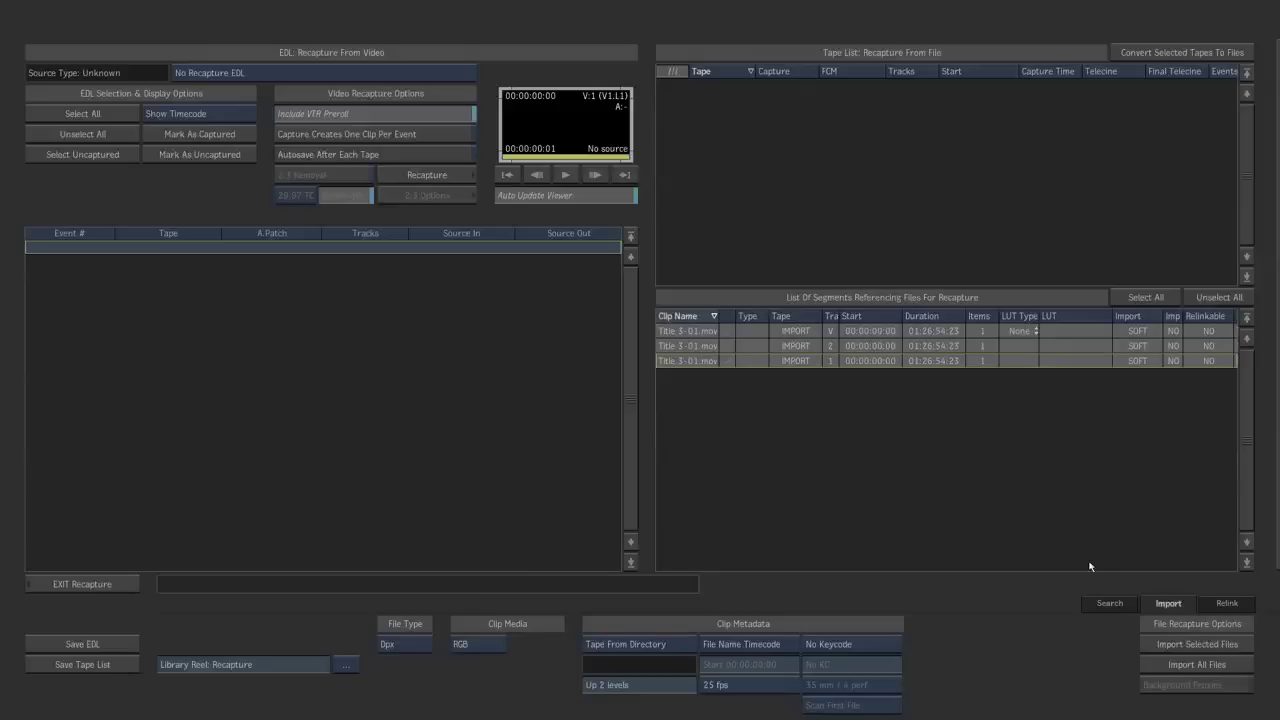
Enable filename, timecode and tape as search criteria, and import all segment files with the file type set to QuickTime.
left_click(1109, 603)
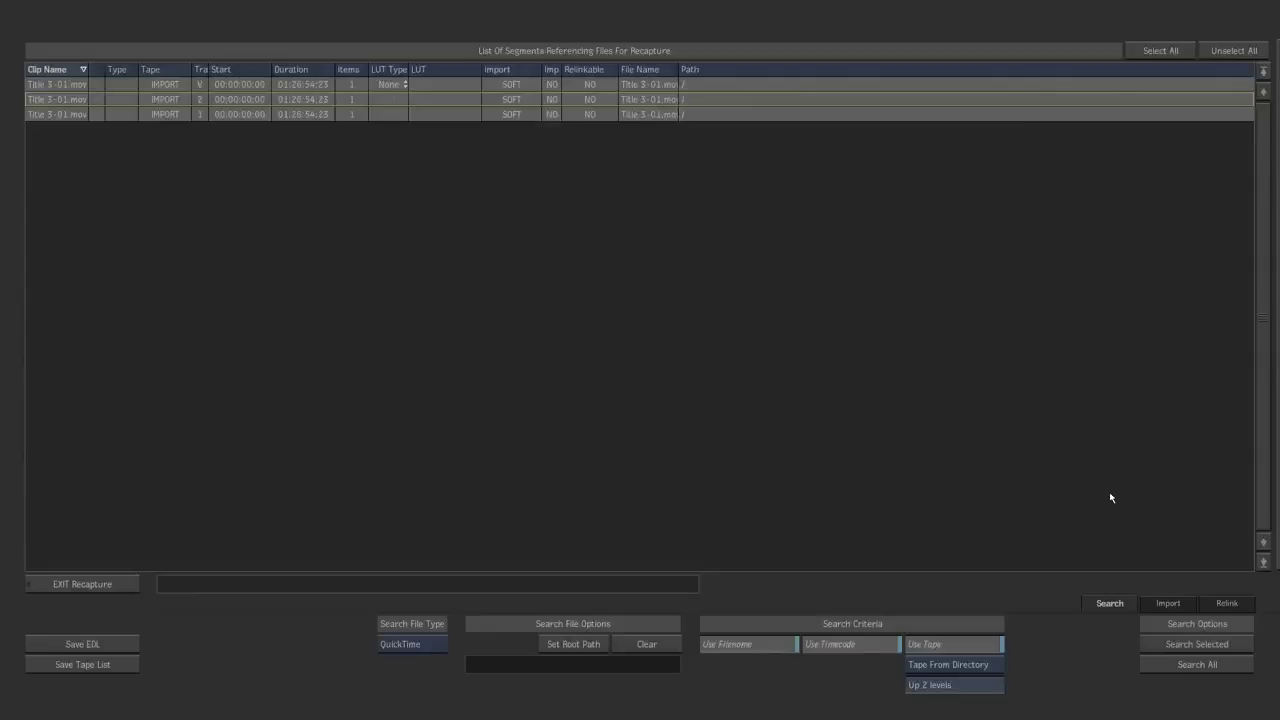
left_click(1168, 605)
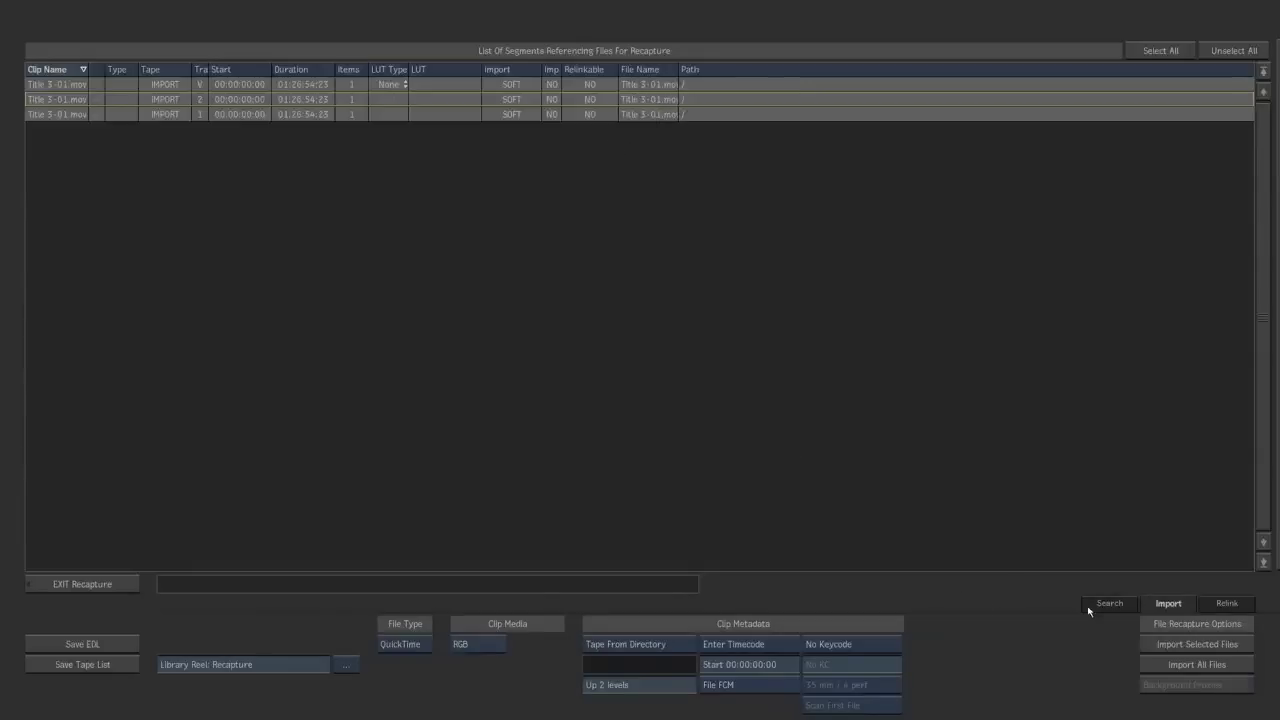
left_click(1198, 666)
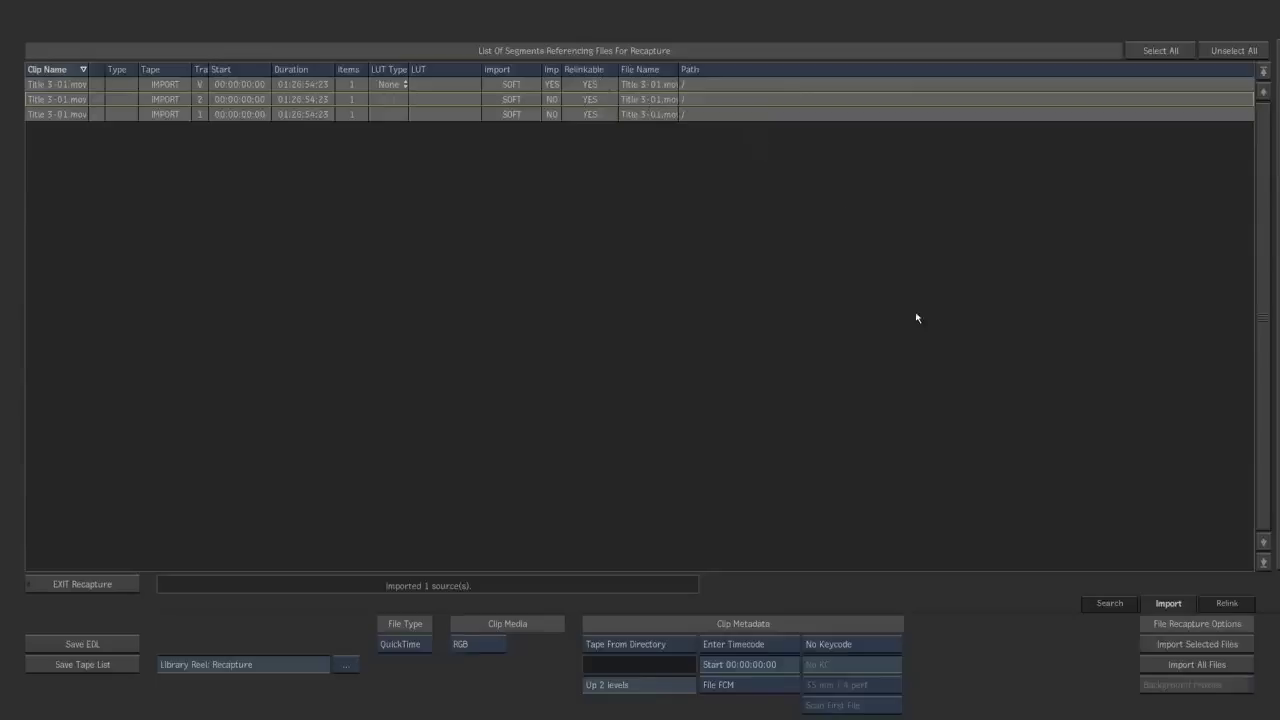
Relink the clip media to the imported source with Auto Render enabled, and leave the recapture module.
left_click(1234, 606)
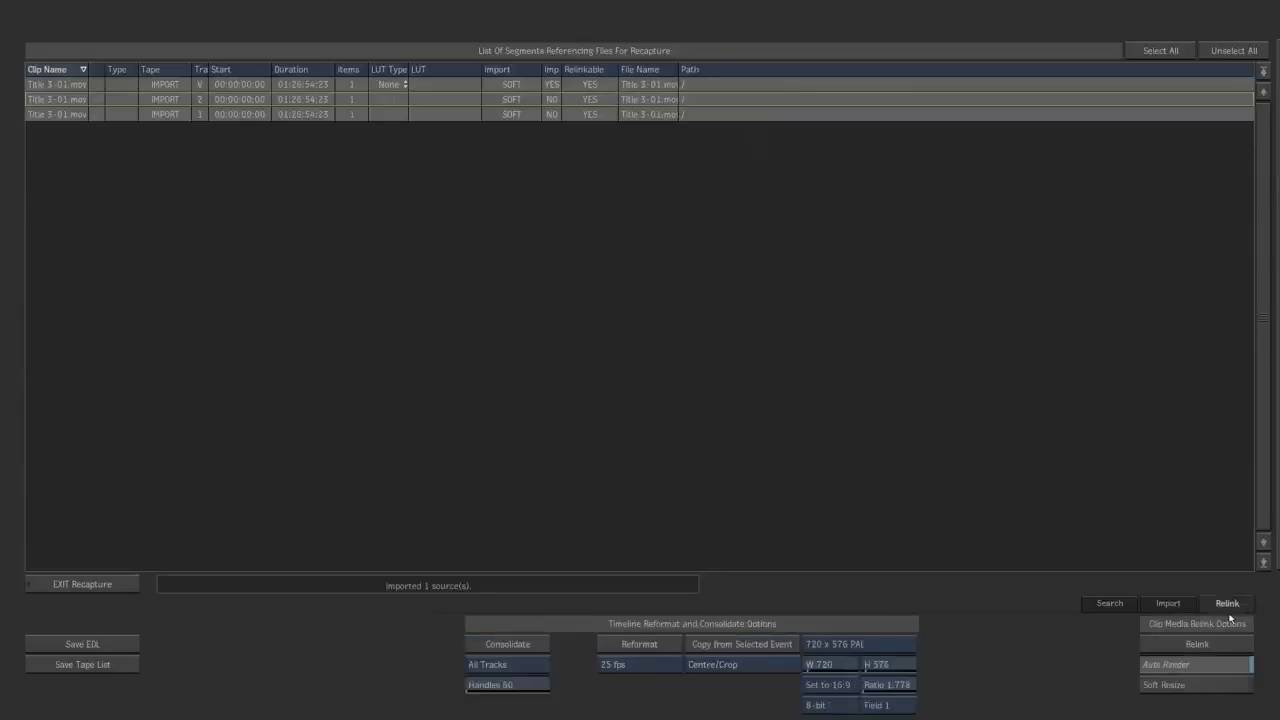
left_click(1195, 647)
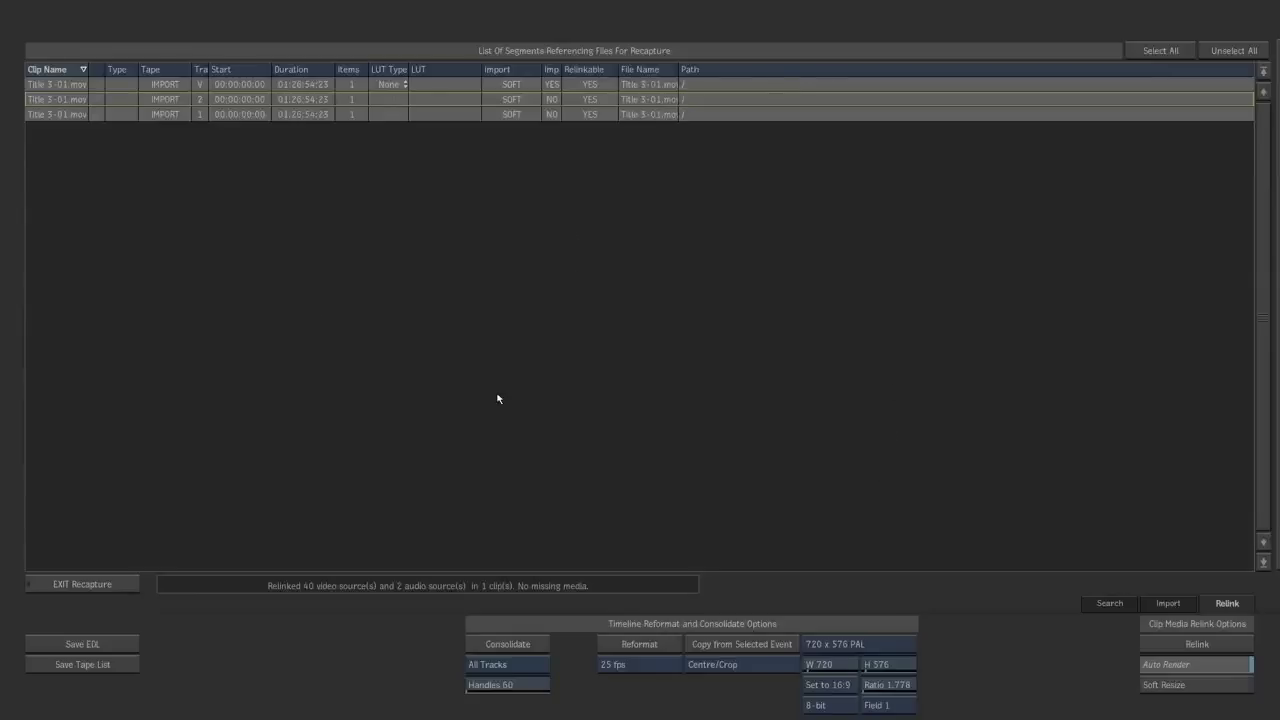
left_click(82, 584)
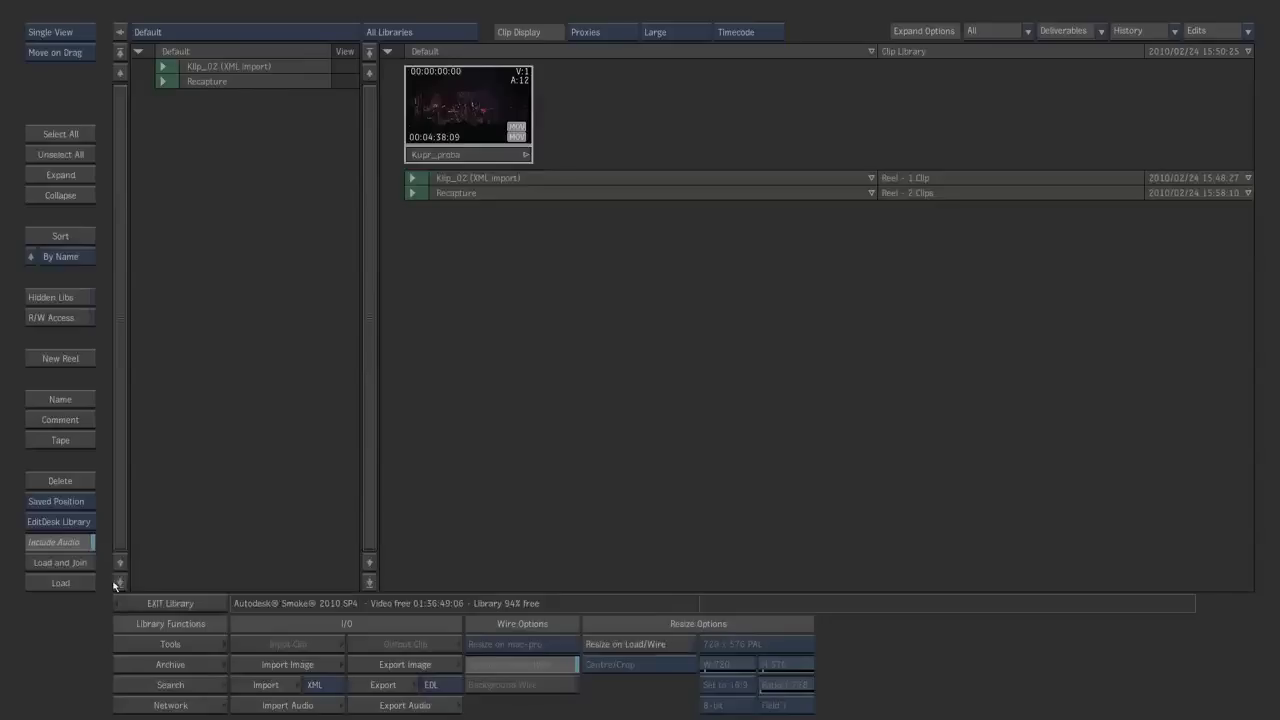
Expand the Recapture reel in the Default library and load the Klip_02 concert clip onto the desktop.
left_click(412, 193)
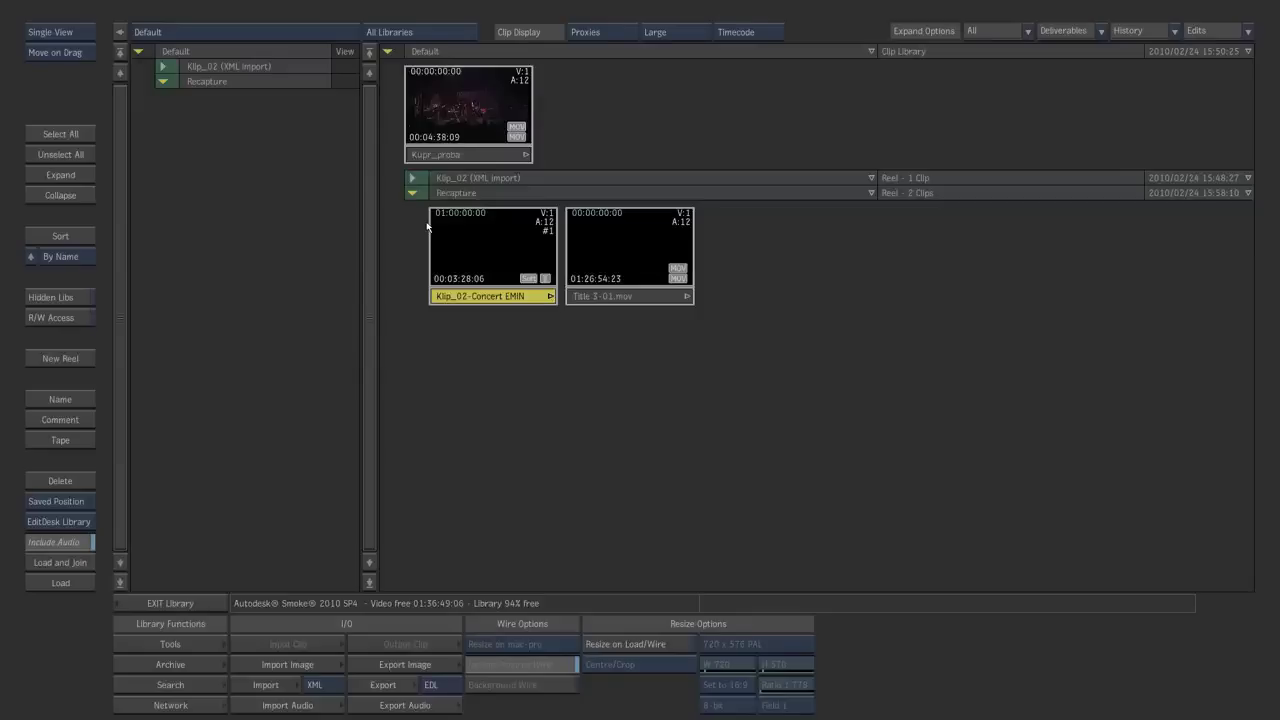
left_click(570, 388)
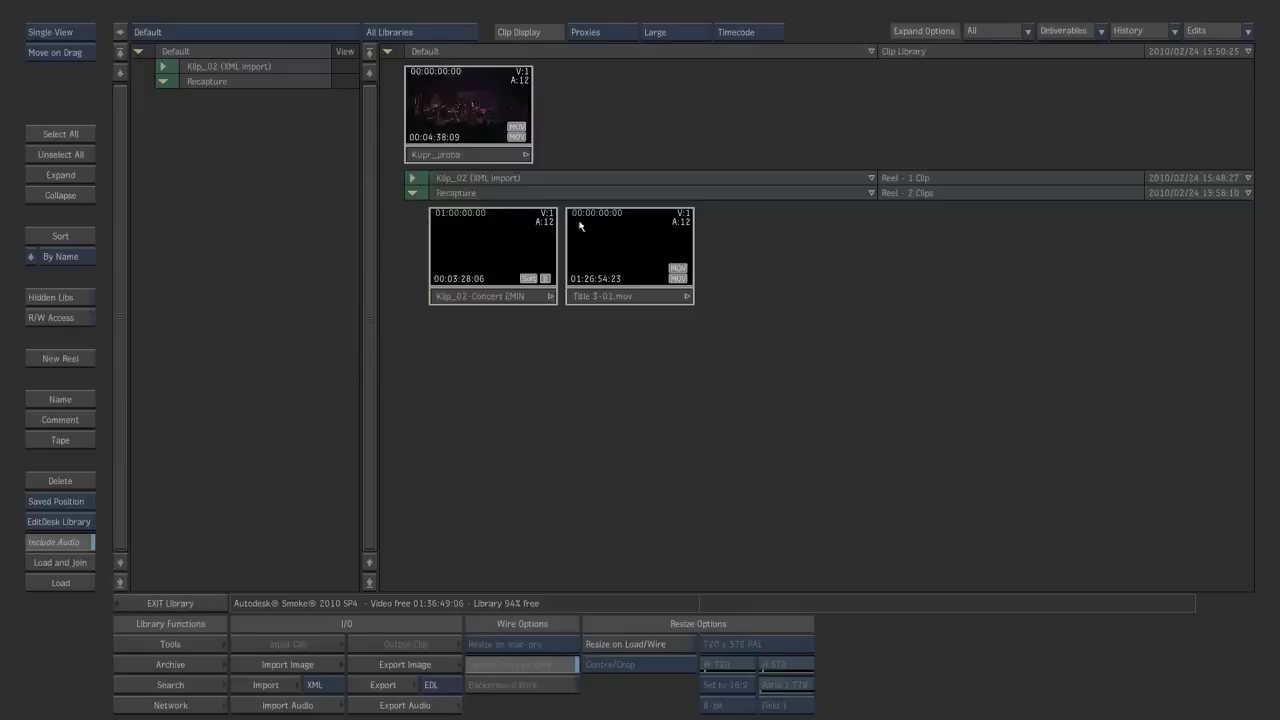
left_click(492, 248)
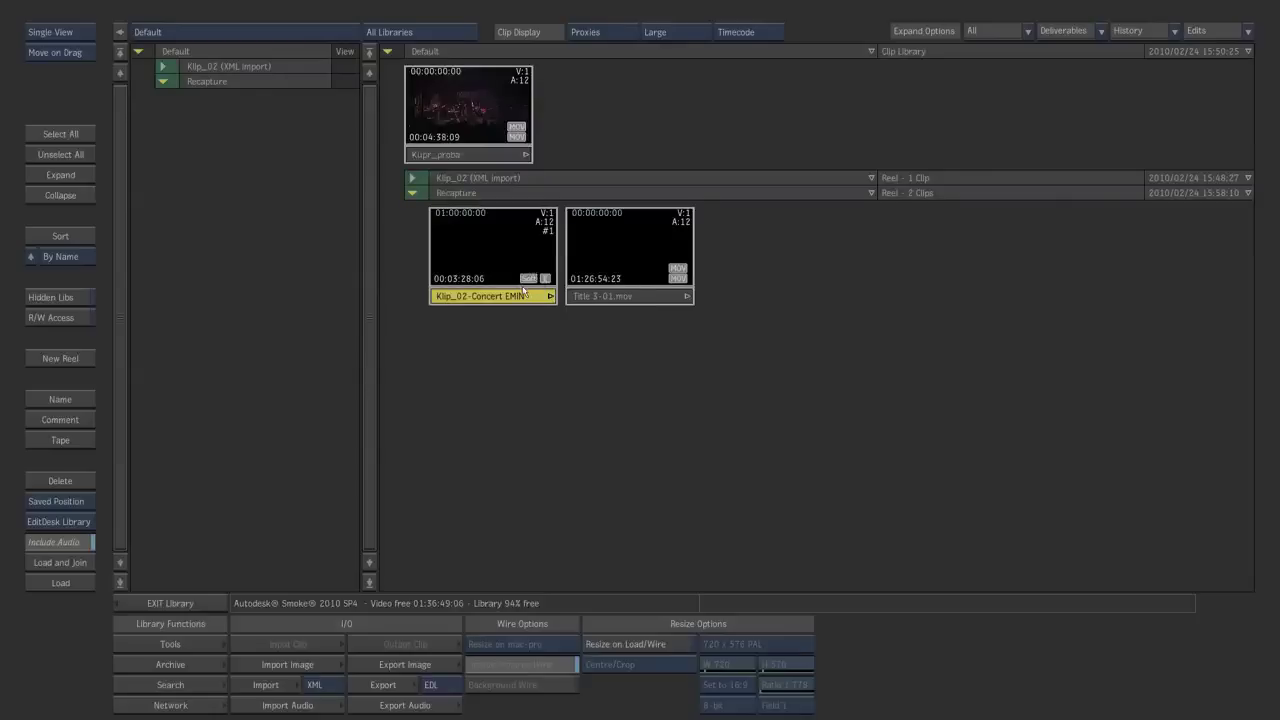
left_click(614, 245)
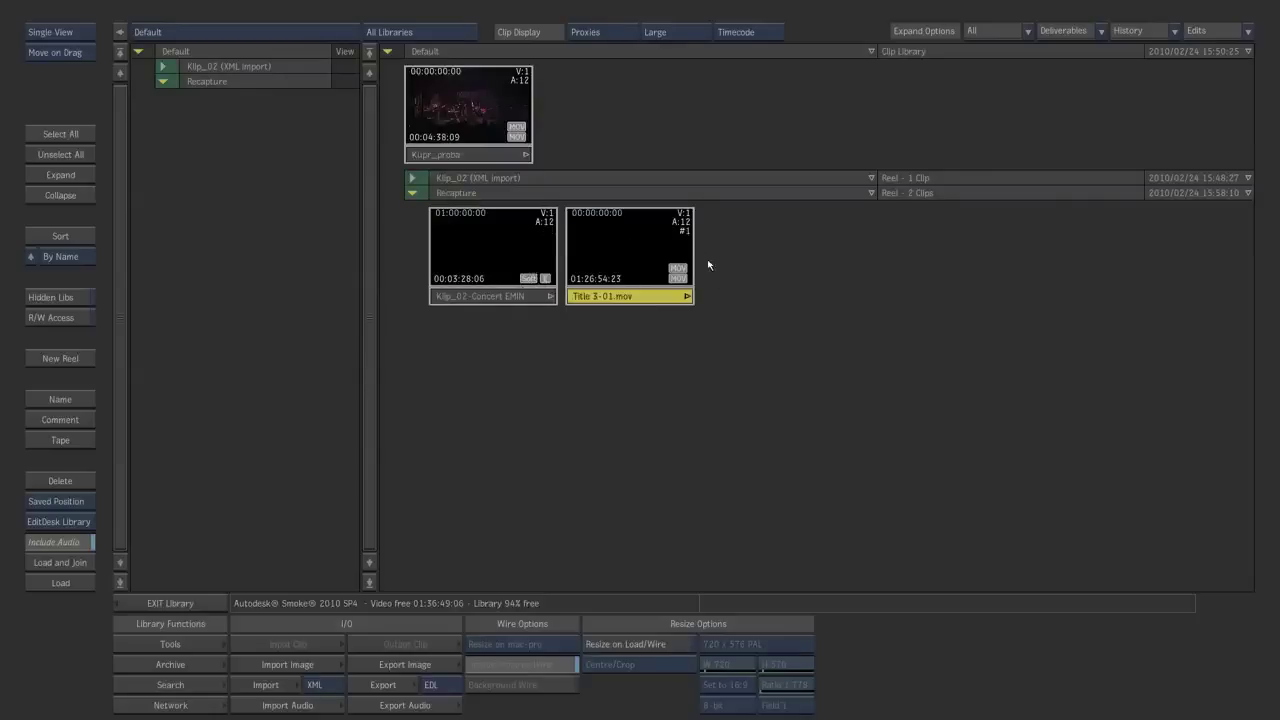
mouse_move(584, 285)
left_mouse_down()
mouse_move(628, 281)
mouse_move(586, 274)
left_mouse_up()
left_click(500, 258)
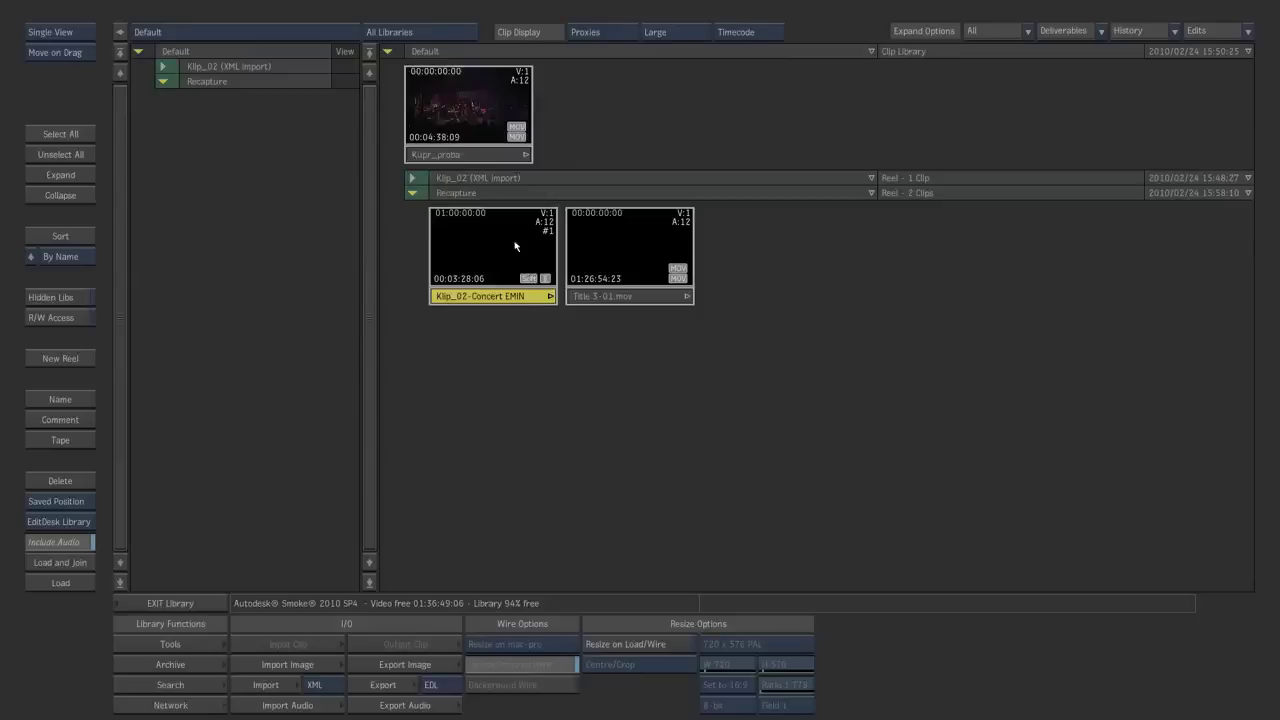
left_click(70, 585)
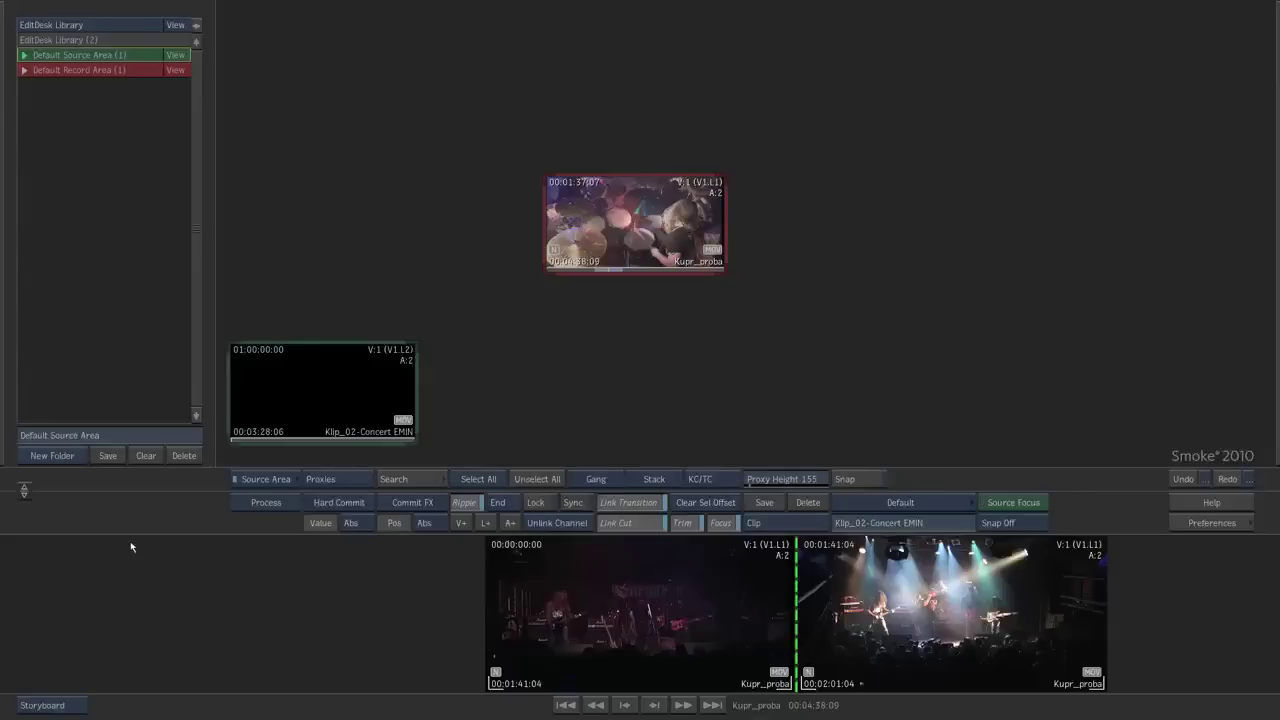
Arrange the Klip_02 source clip and the Kupr_proba record clip side by side with a gap on the desktop.
left_click_drag(360, 372, 428, 200)
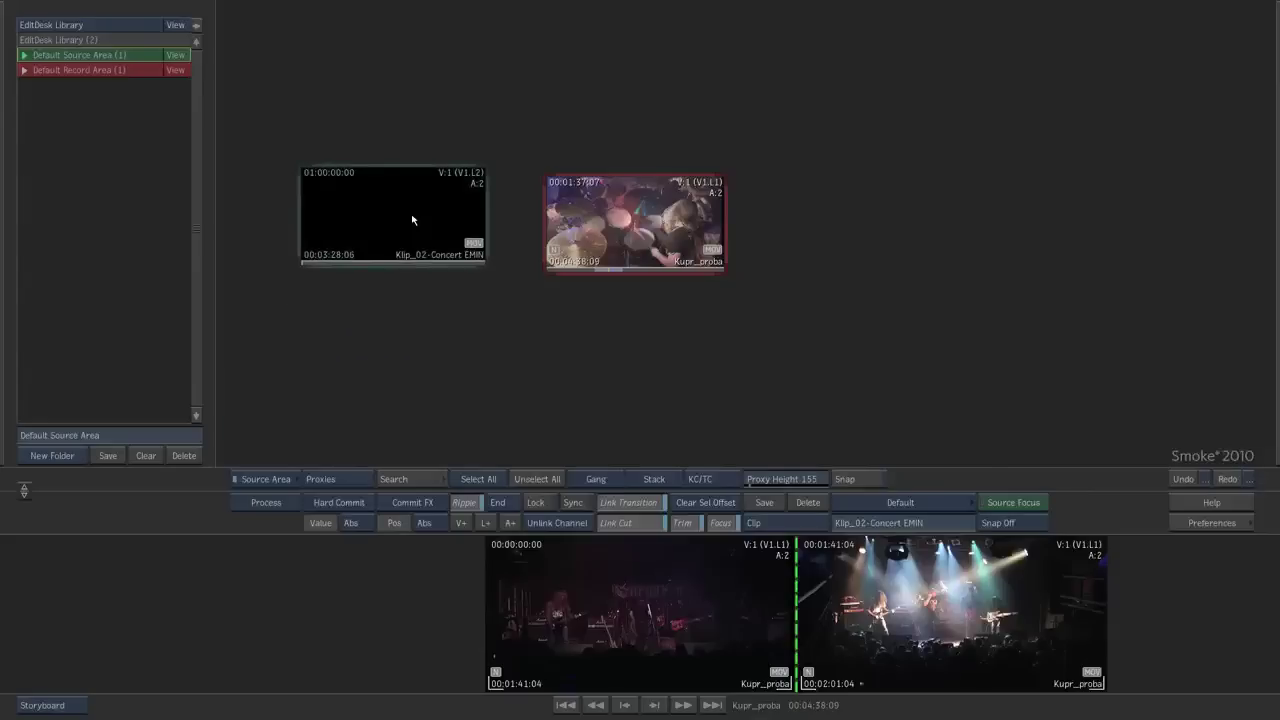
left_click_drag(710, 250, 845, 223)
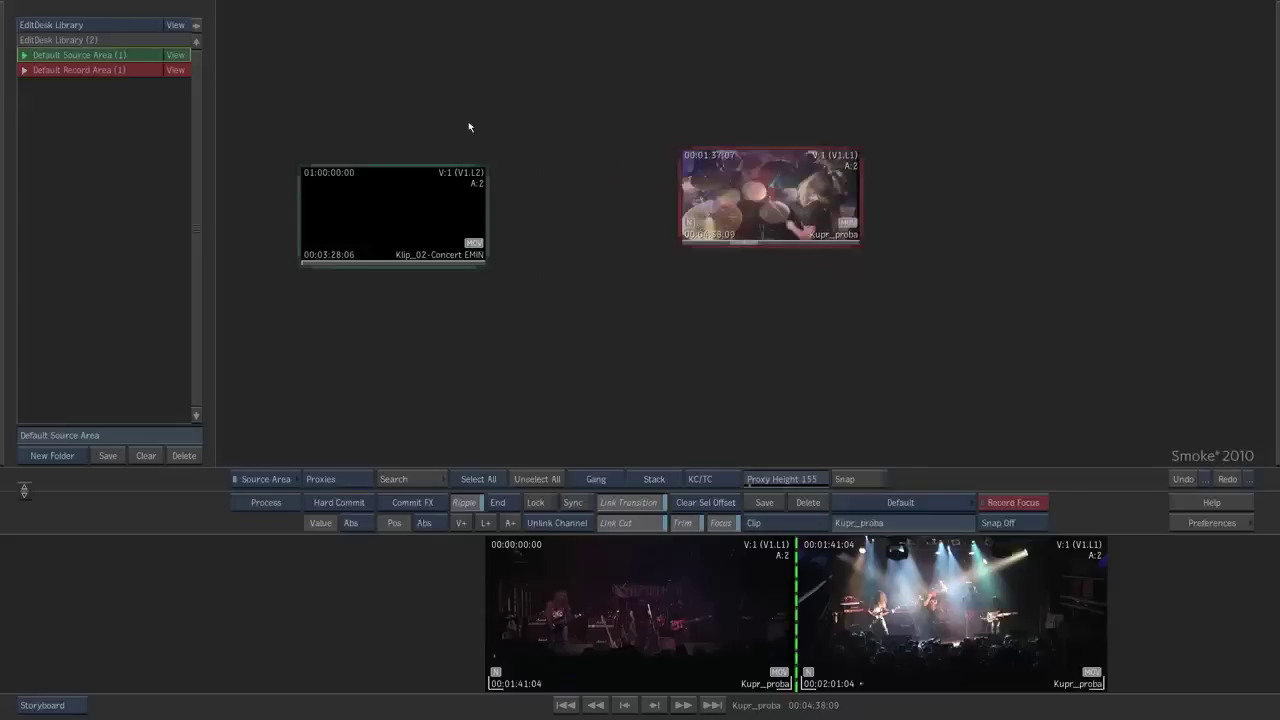
left_click_drag(399, 206, 443, 194)
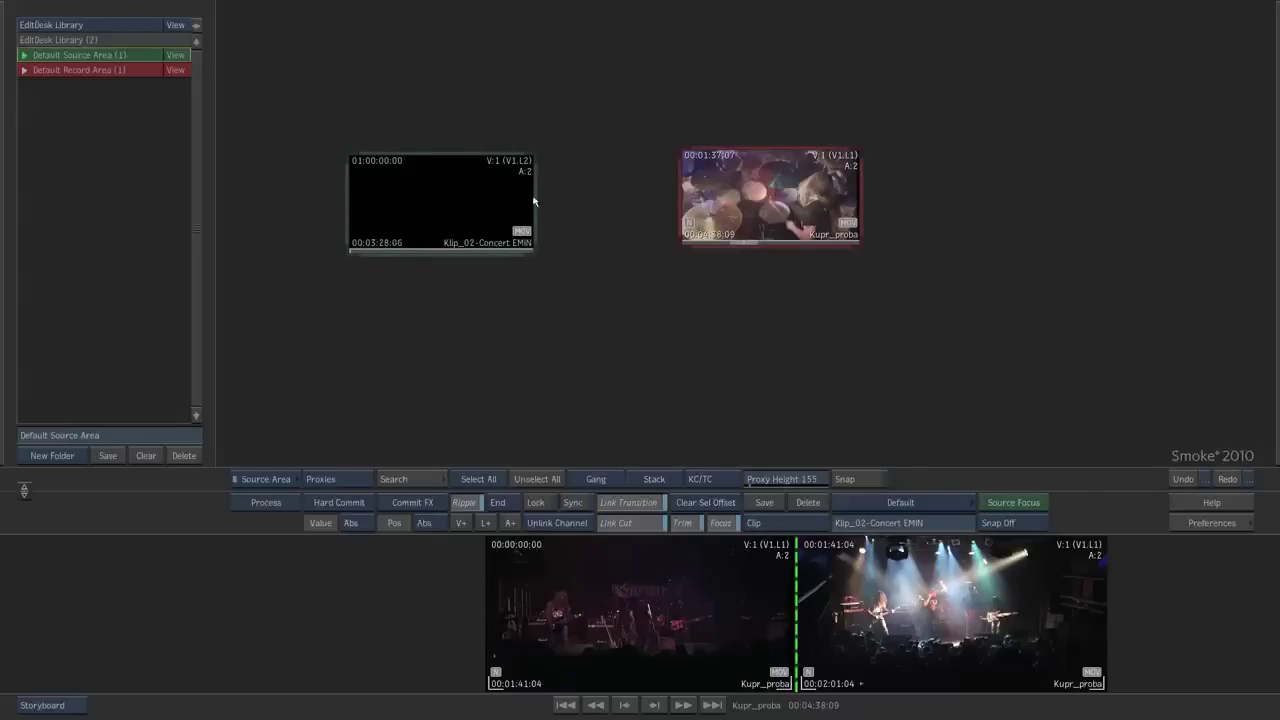
Show the Klip_02 clip's source timeline, enlarge the timeline area and increase the height of its video and audio tracks.
left_click(448, 207)
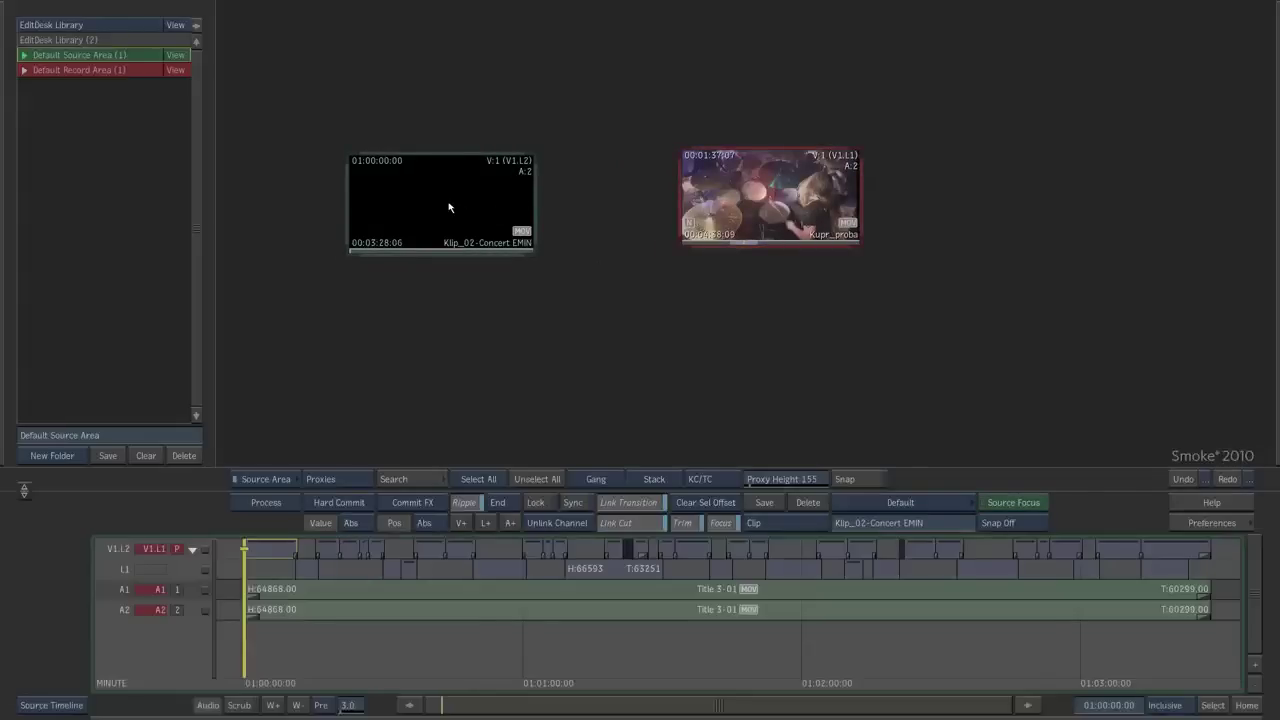
left_click_drag(26, 492, 39, 336)
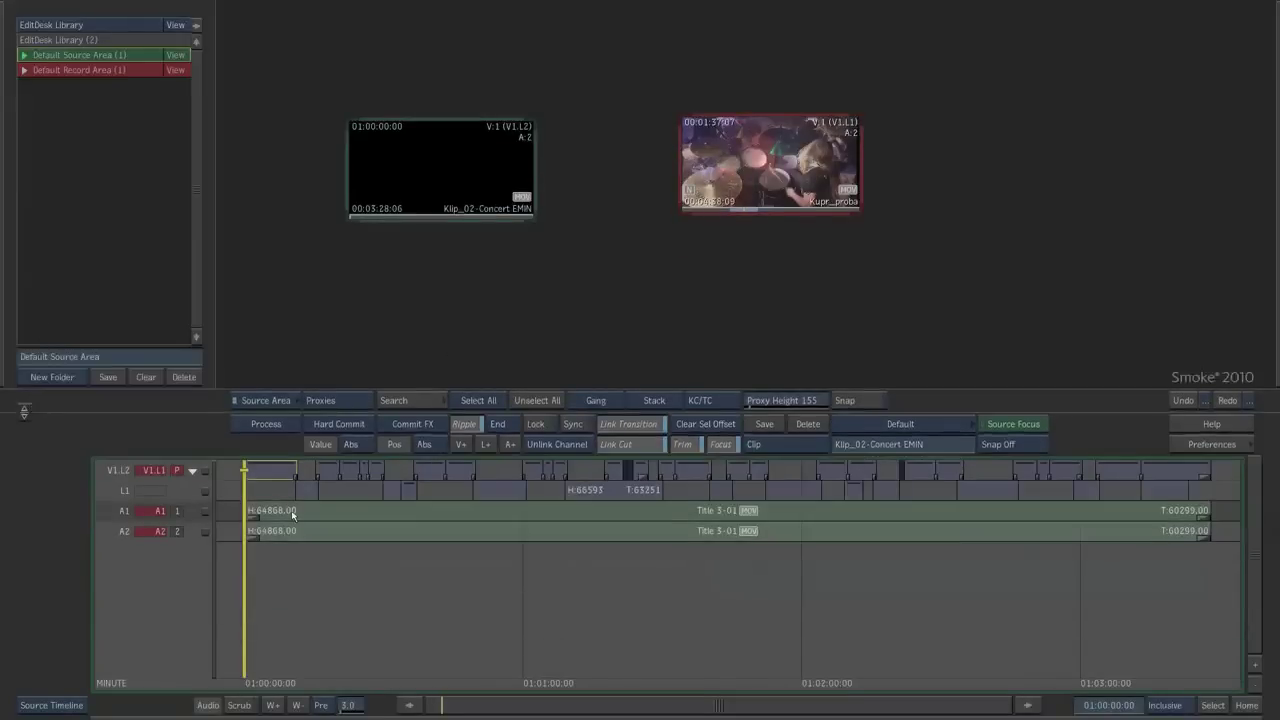
left_click_drag(112, 480, 111, 571)
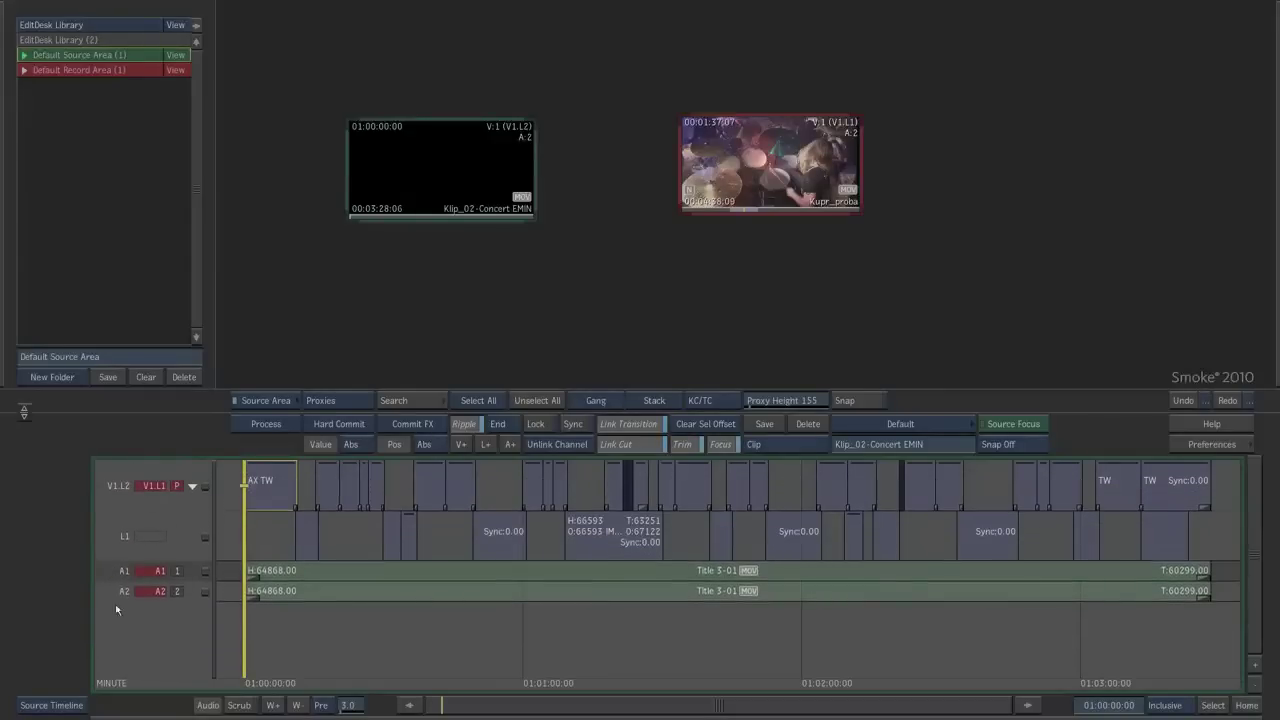
left_click_drag(114, 580, 108, 649)
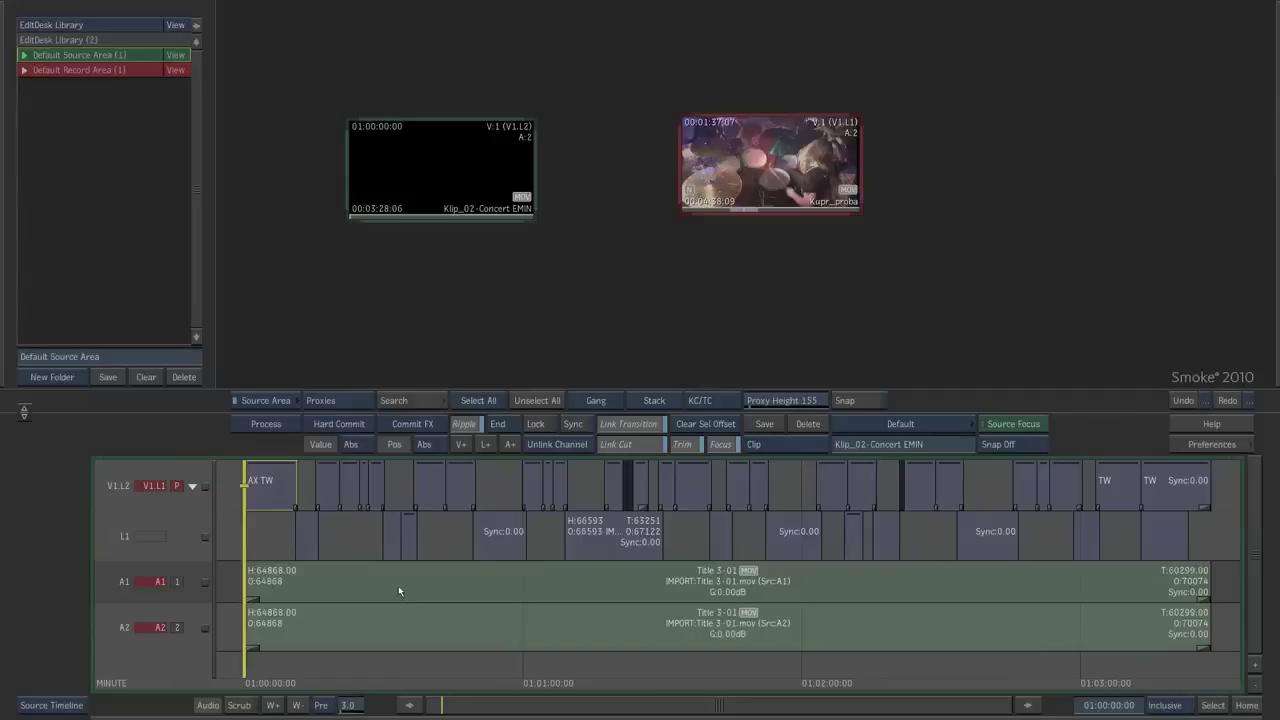
left_click_drag(331, 654, 309, 674)
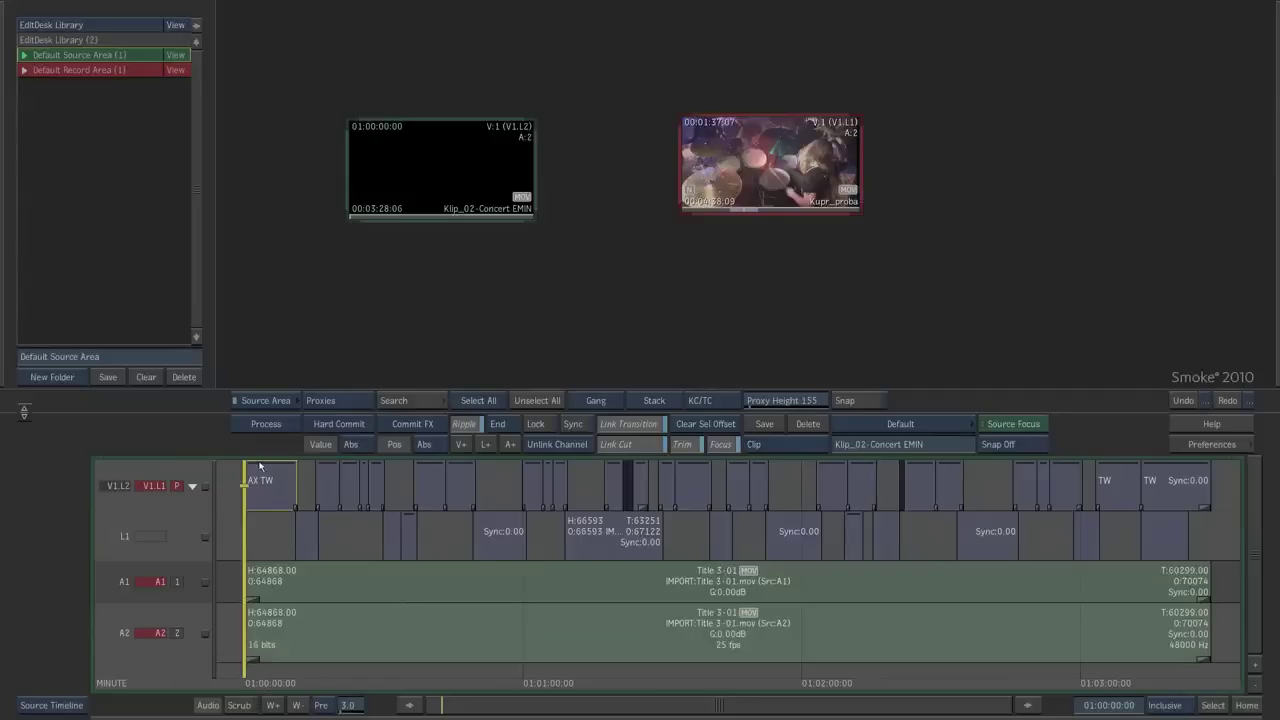
Open the Klip_02 clip in the player, enable Use Ratio for the picture display and play the edit.
double_click(431, 178)
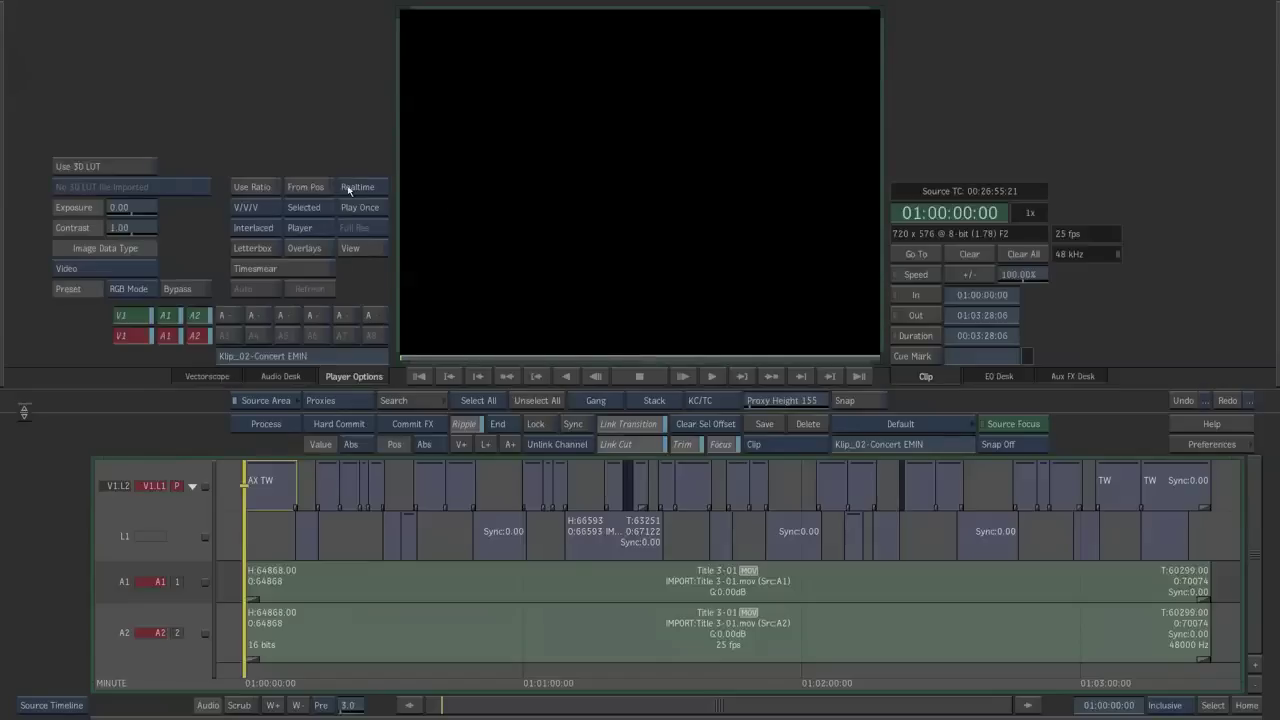
left_click(258, 190)
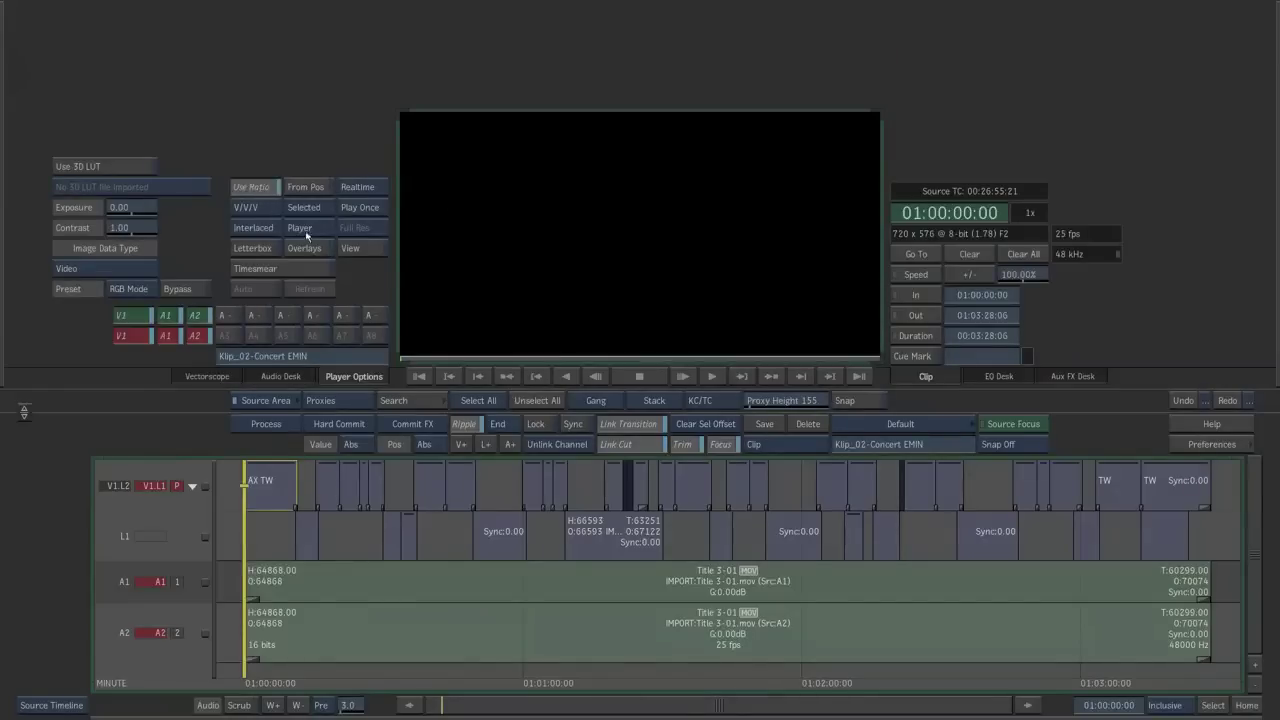
left_click(712, 375)
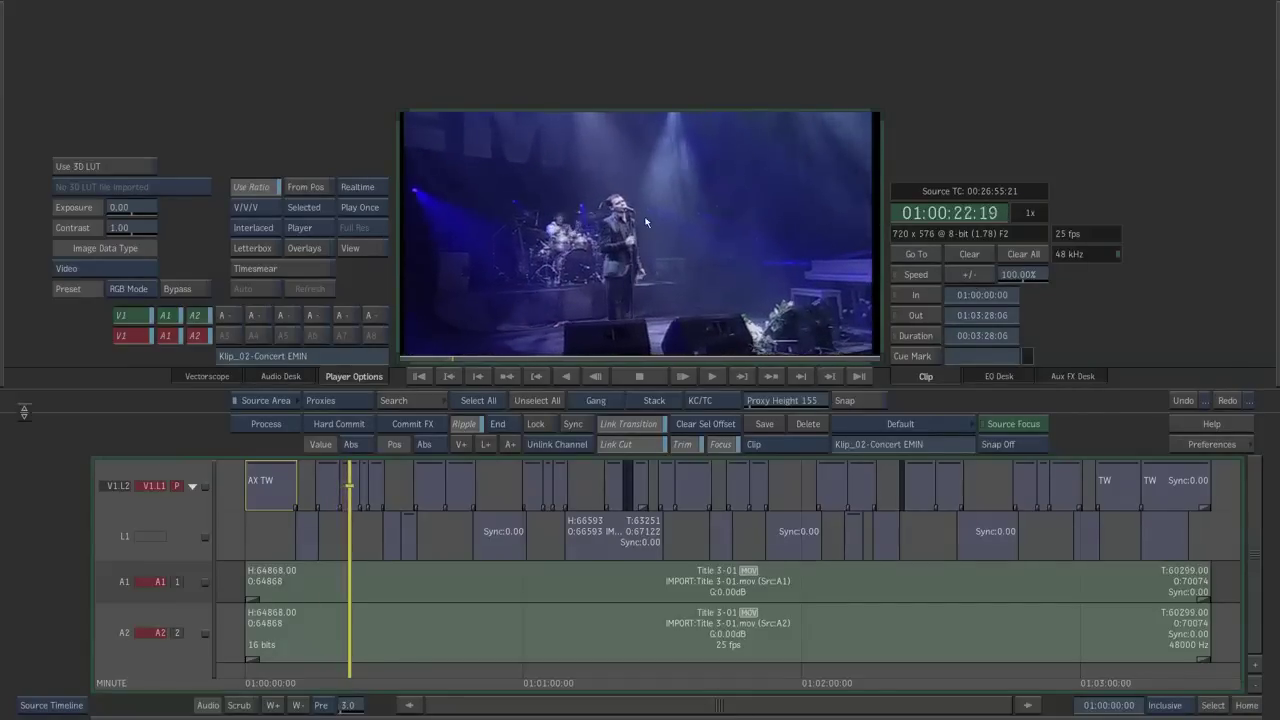
Scrub back and forth through the Klip_02 timeline to examine the relinked shots, transitions and segments on both video layers.
left_click(396, 540)
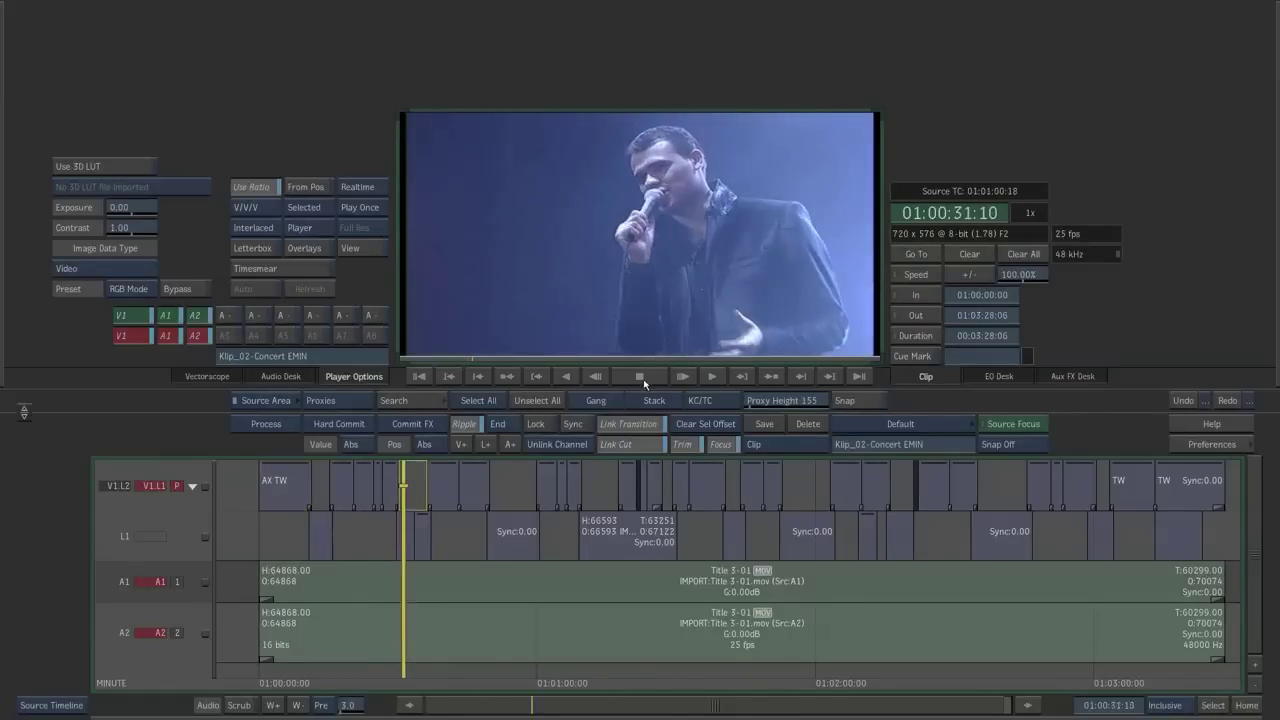
left_click_drag(410, 595, 762, 560)
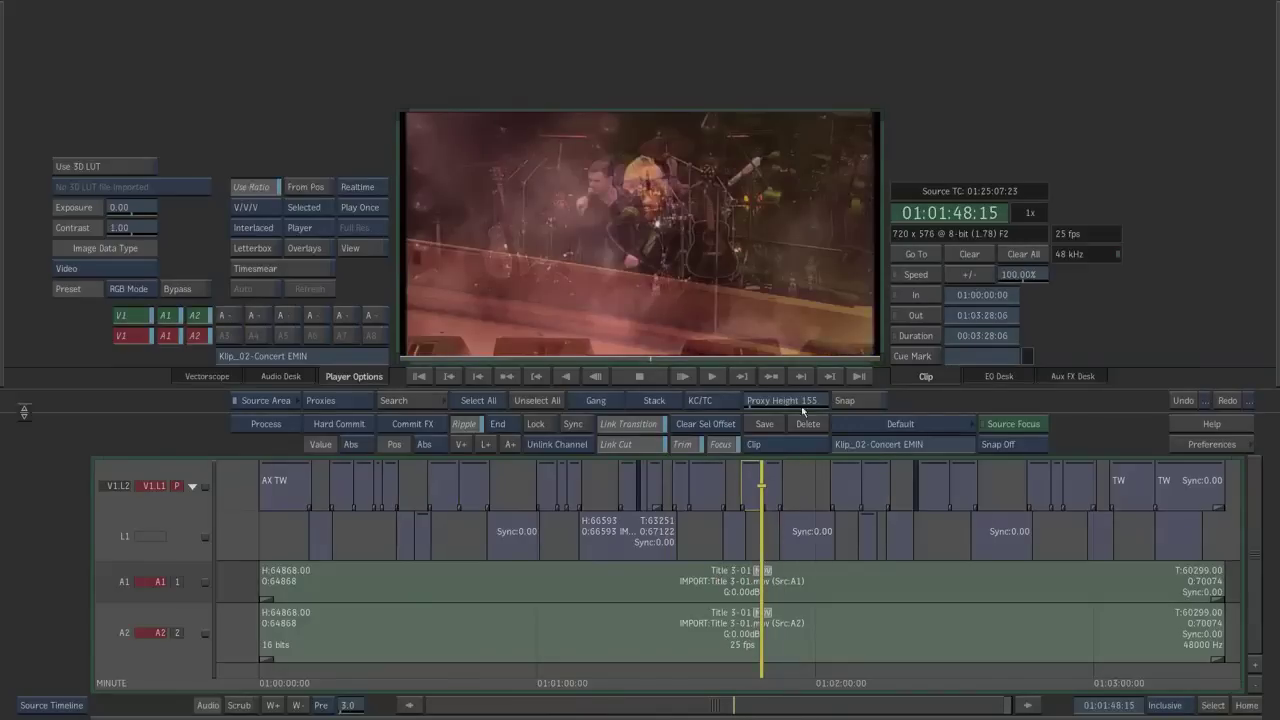
left_click(754, 486)
left_click_drag(486, 542, 645, 540)
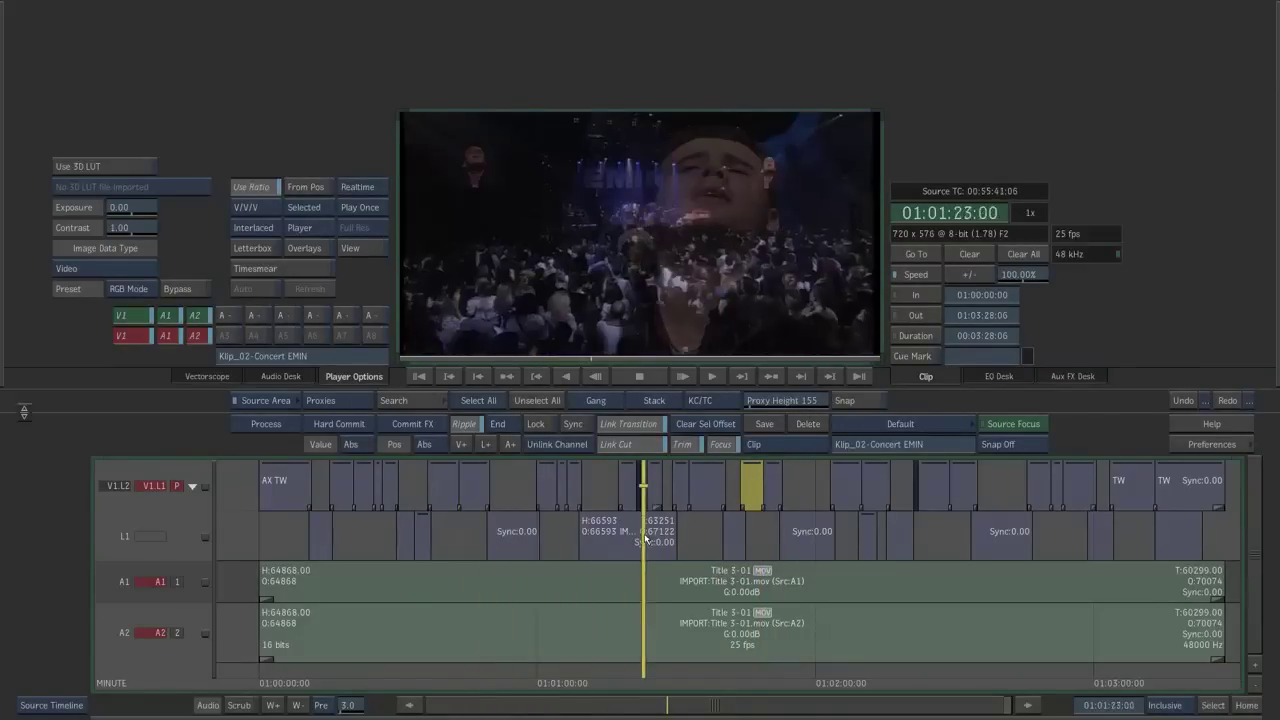
left_click_drag(656, 546, 850, 552)
left_click(840, 549)
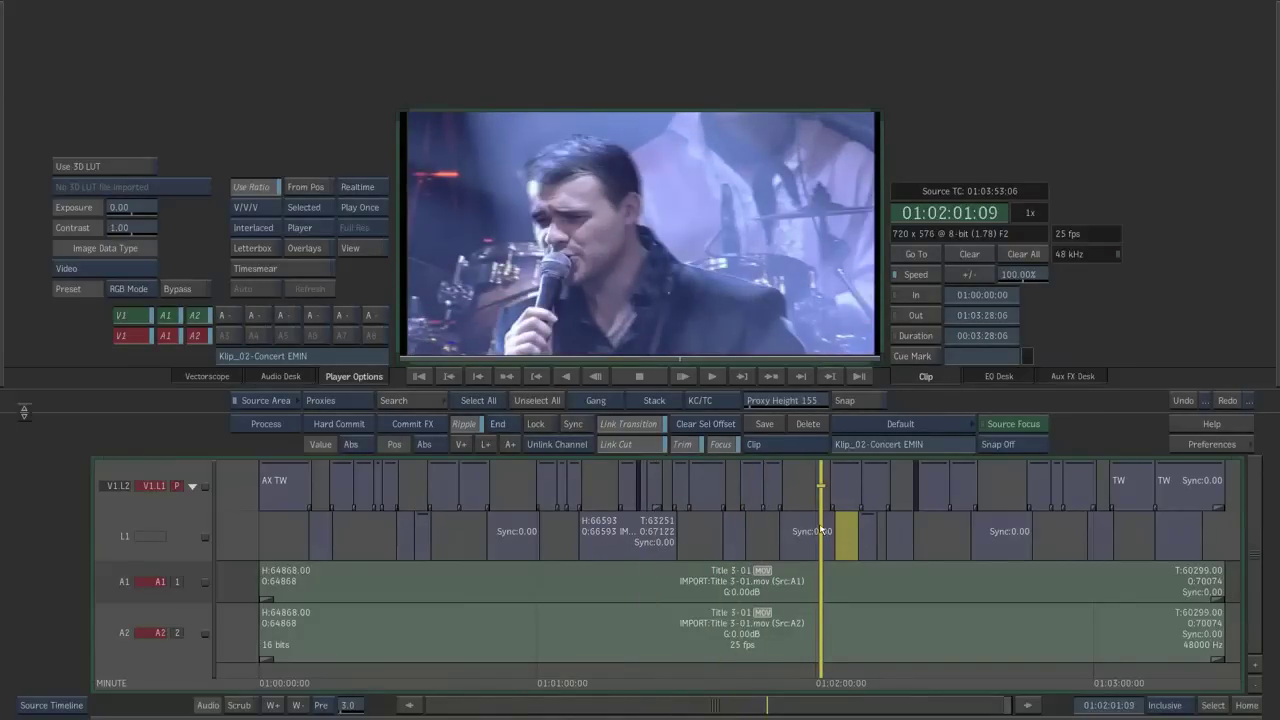
left_click_drag(849, 525, 921, 527)
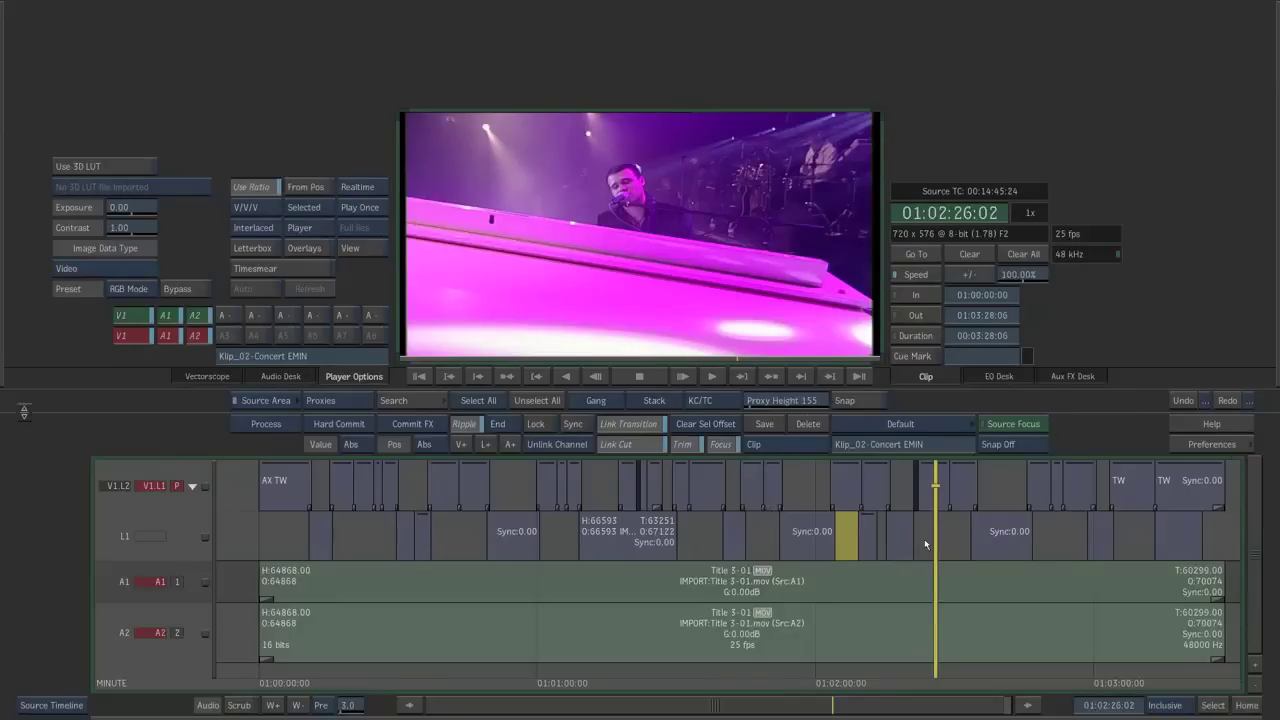
left_click_drag(940, 542, 702, 548)
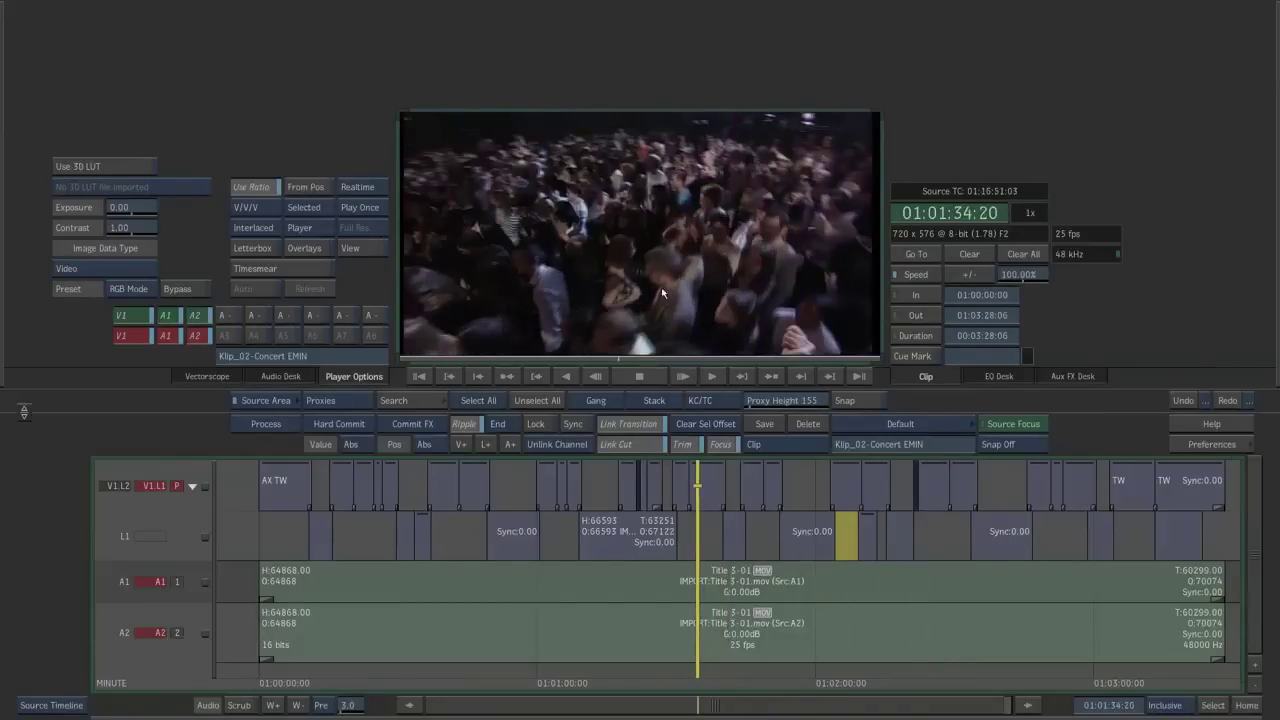